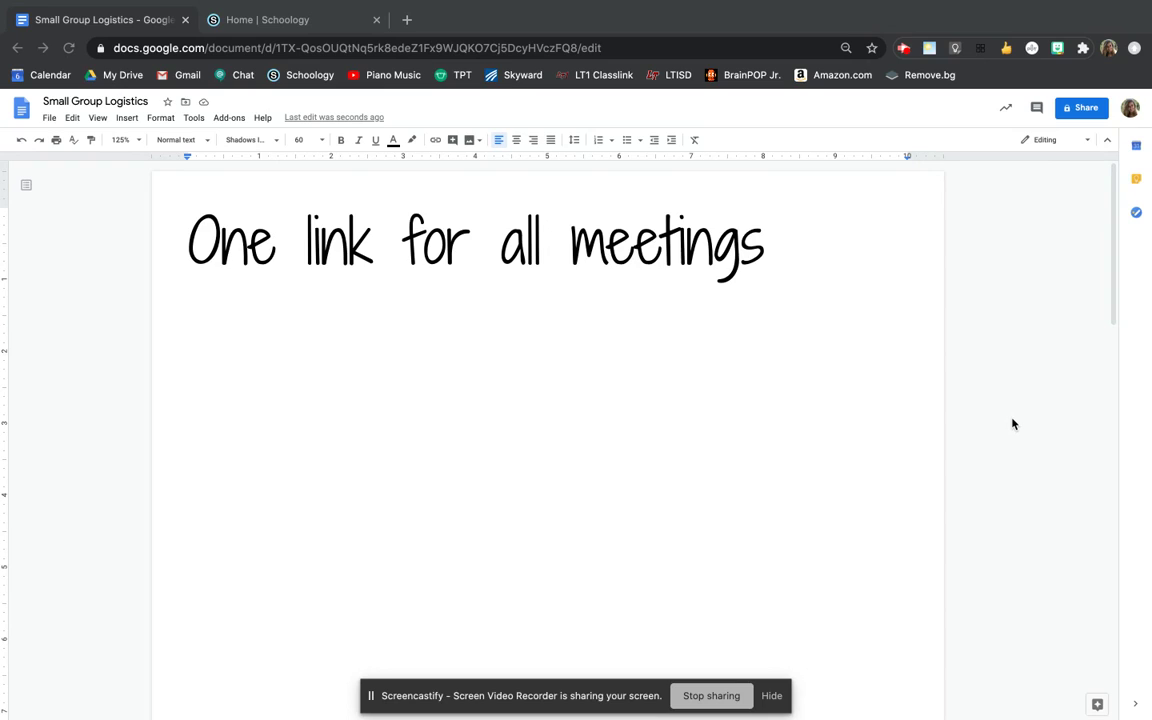
- Place the cursor after the 'One link for all meetings' title and open a new blank browser tab
left_click(479, 297)
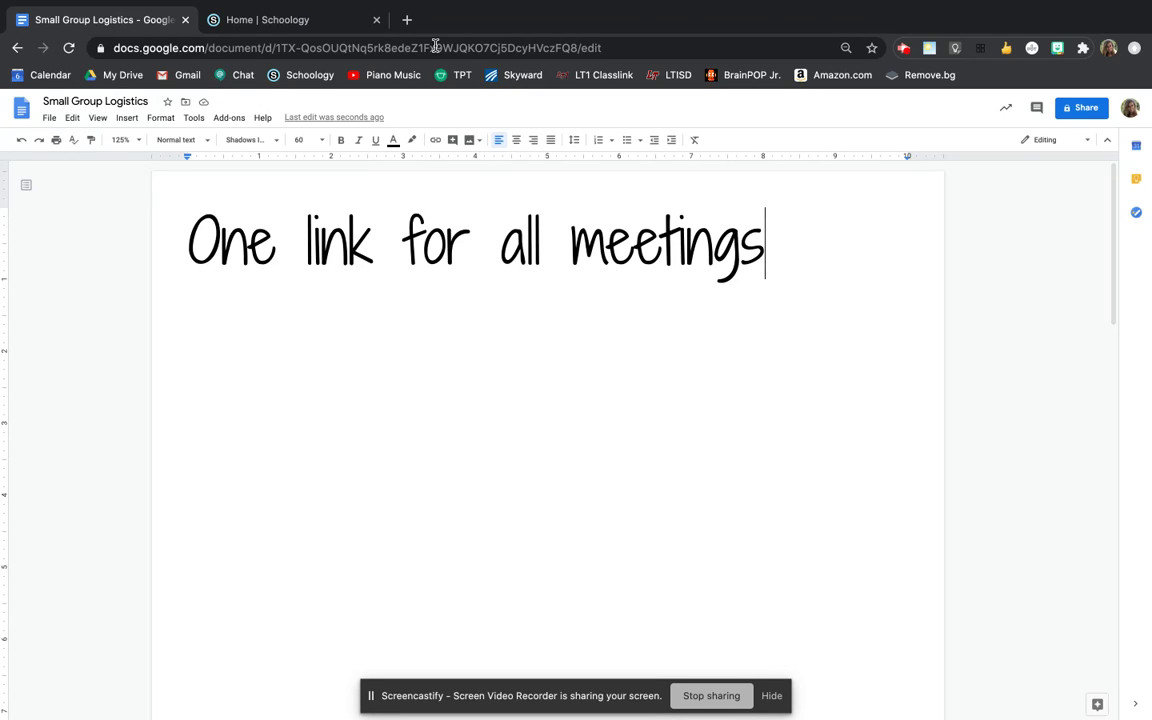
left_click(407, 22)
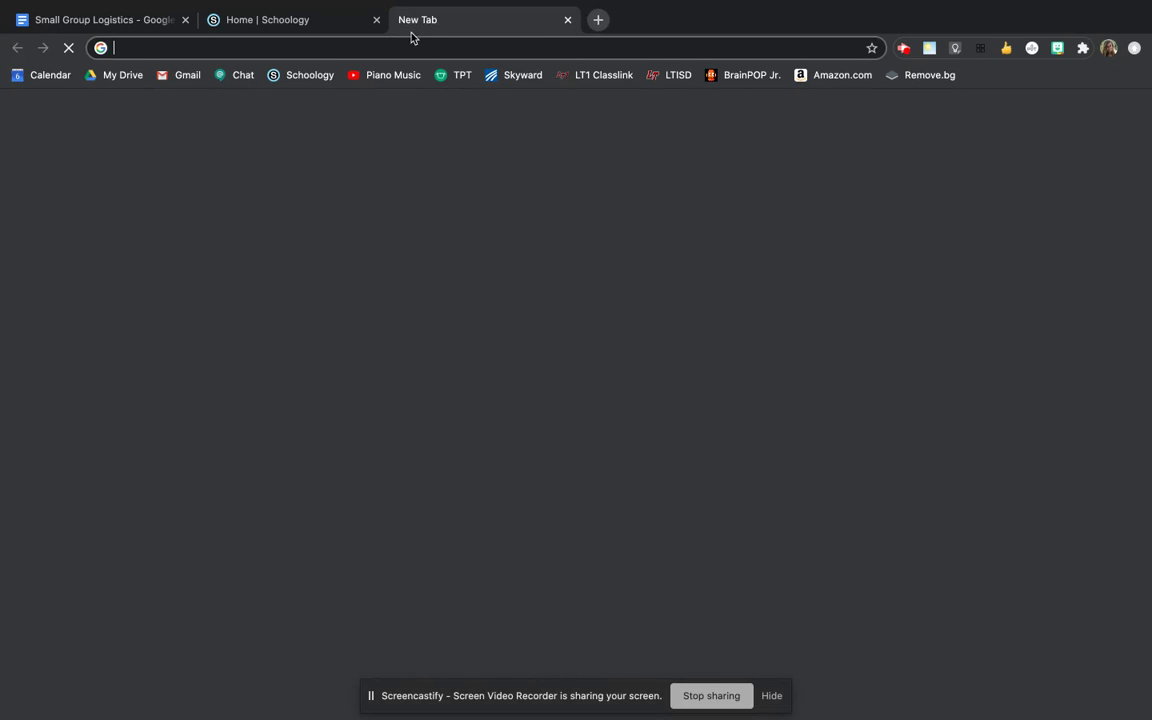
- Select the full Meet link from the address bar, close the extra tab, and return to the Schoology dashboard
type("mee")
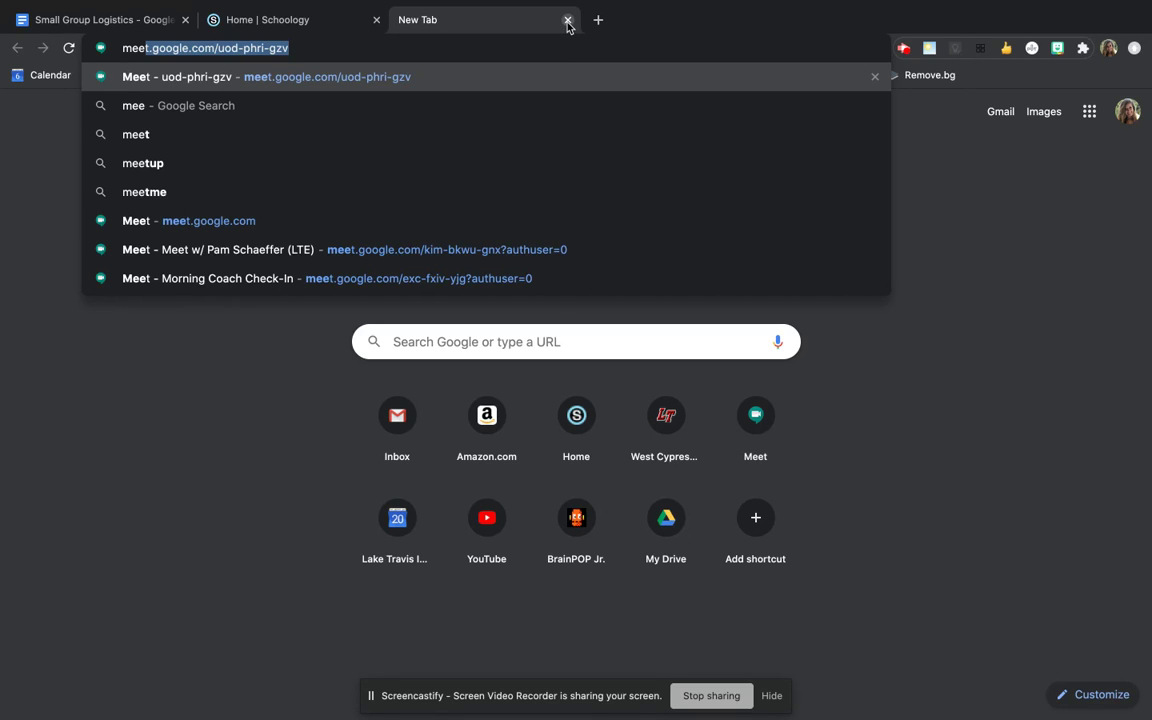
triple_click(263, 44)
key("super+c")
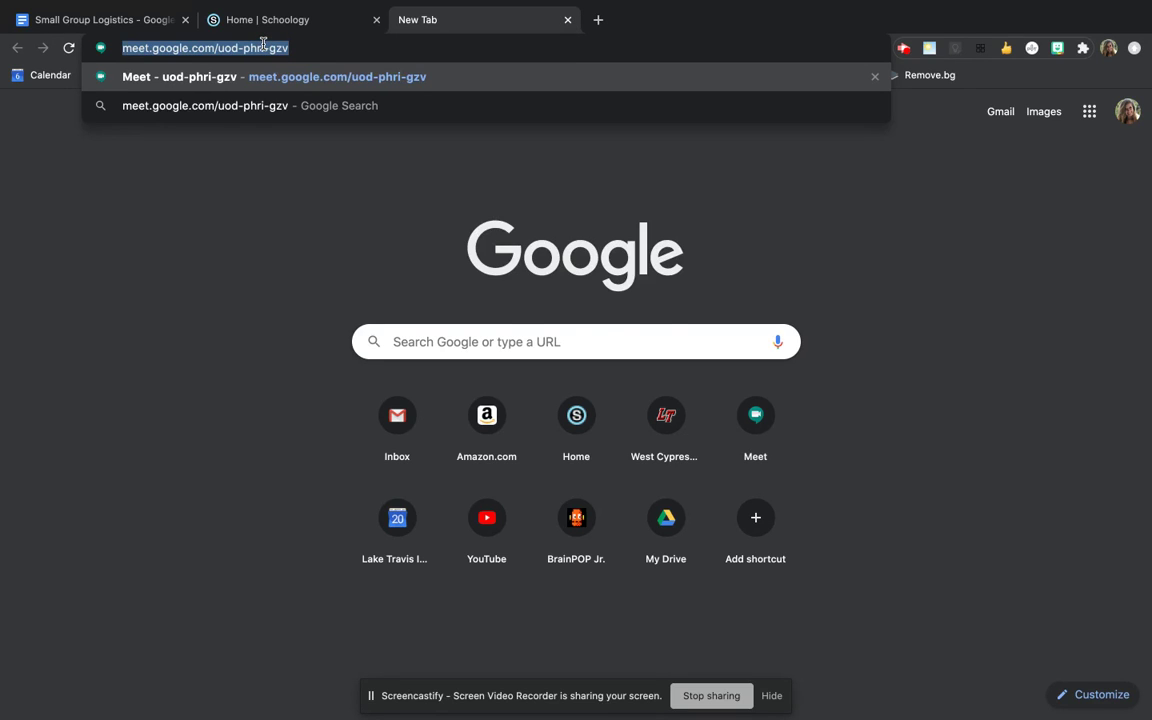
left_click(568, 20)
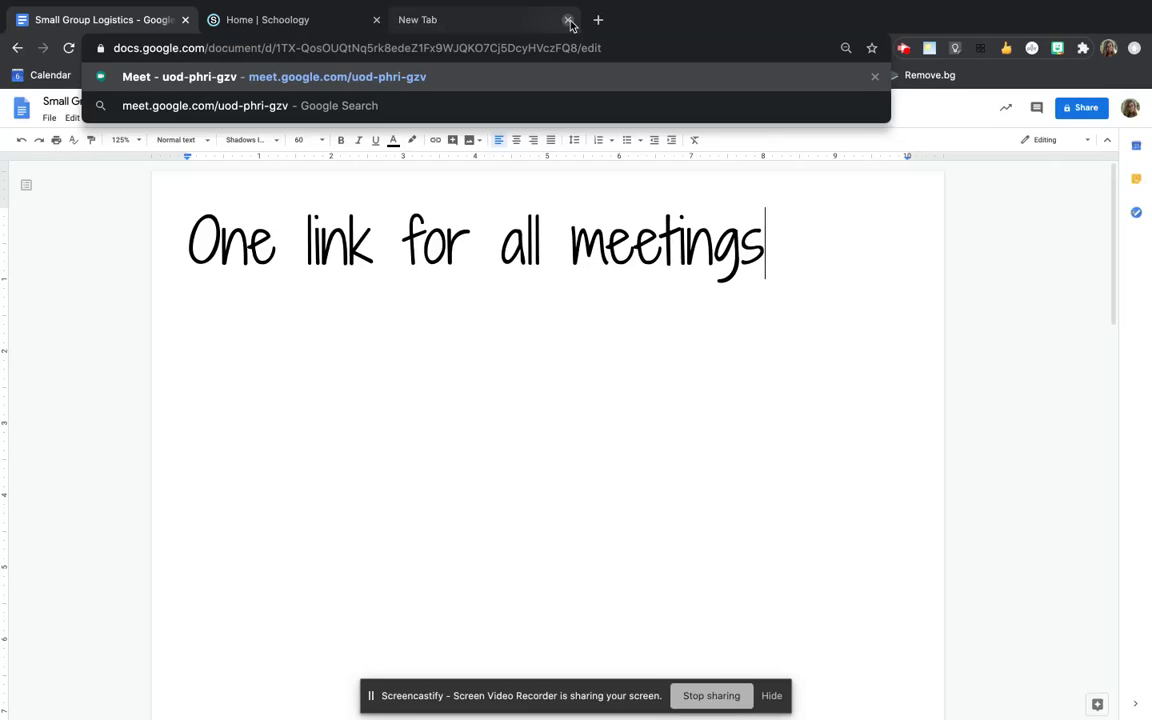
left_click(287, 27)
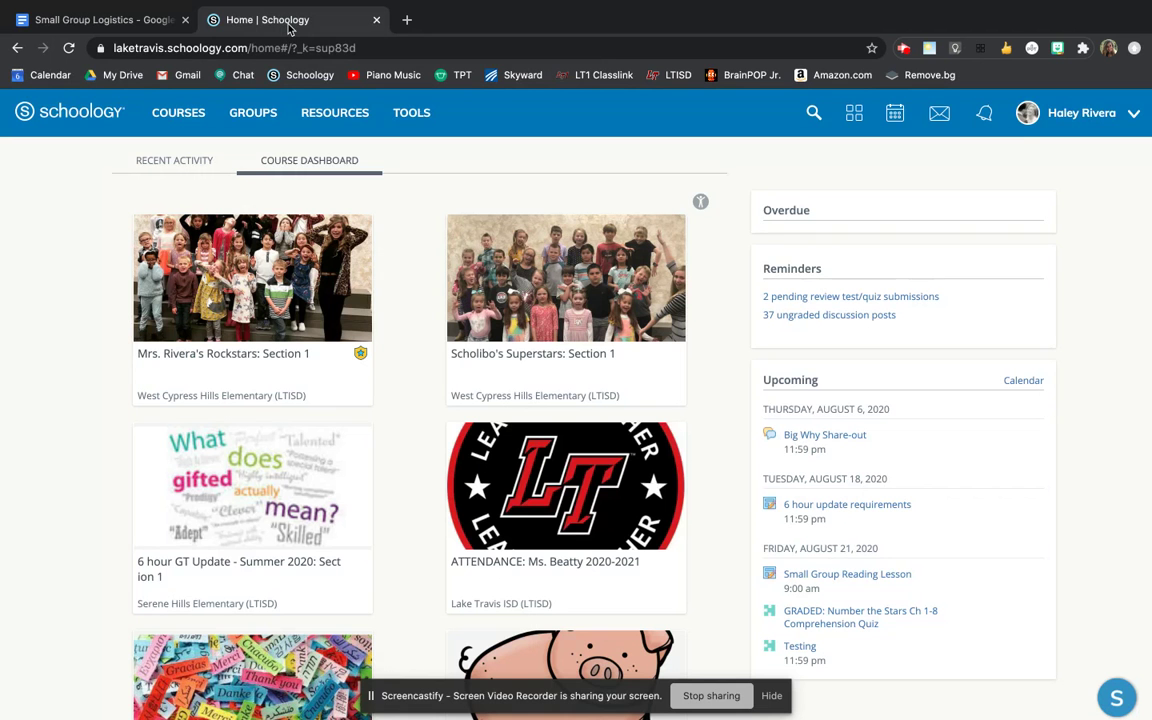
- In the first course, write an update reading 'Here is the link for all meetings:' followed by the pasted Meet link
left_click(308, 280)
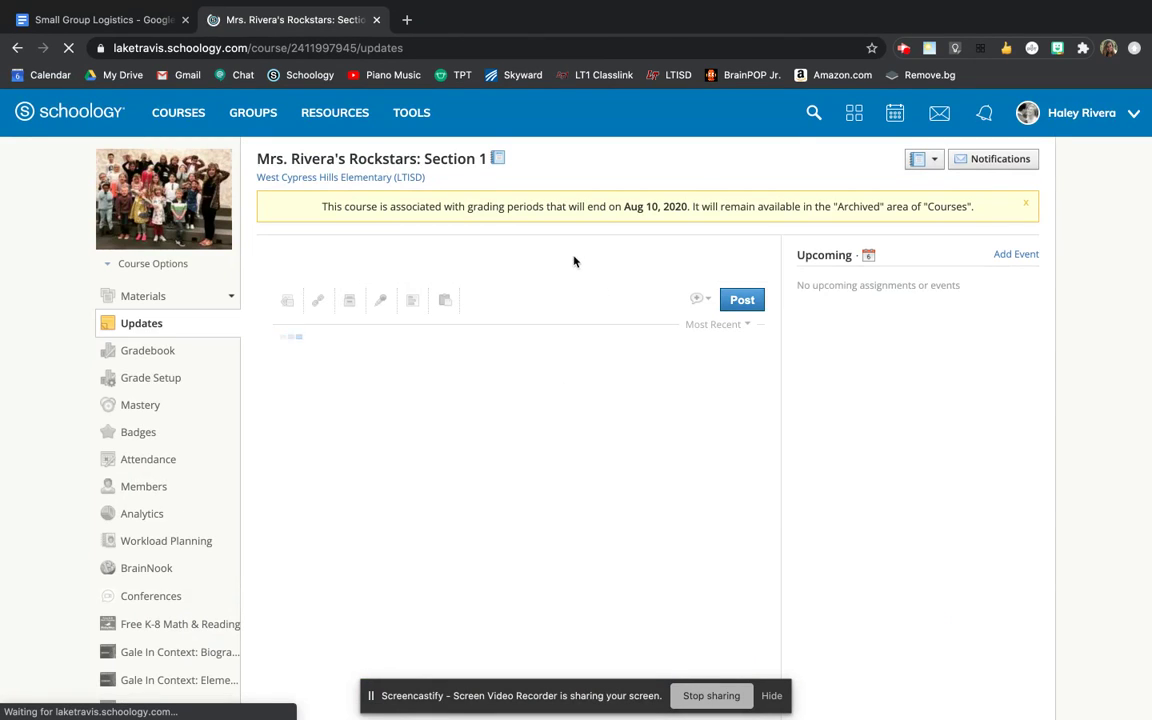
left_click(571, 262)
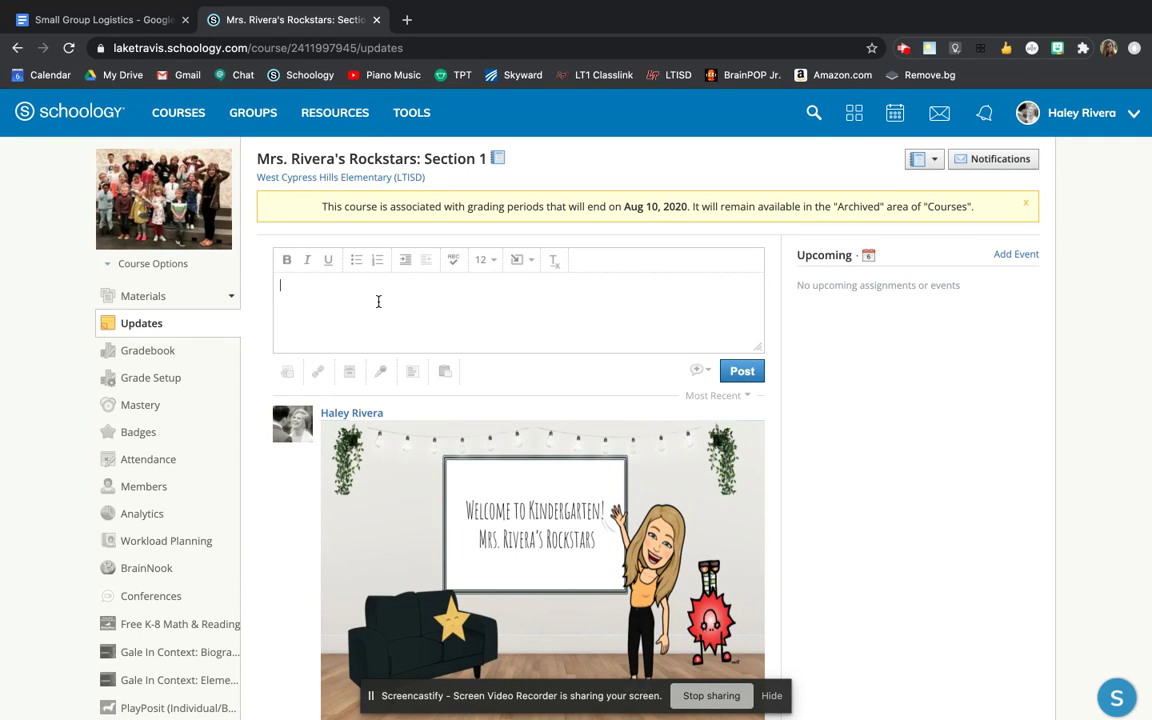
type("Here is the link for all meetings:")
key("super+v")
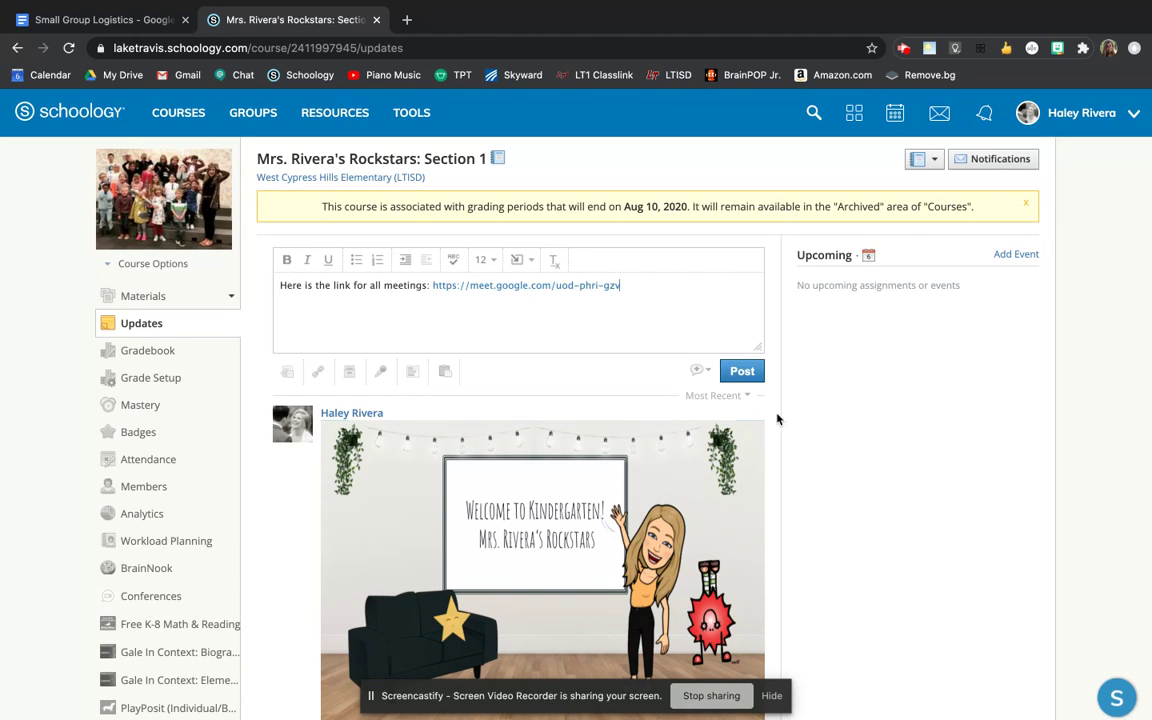
- Mark the update as an announcement, post it, and highlight the end of the announced link
left_click(700, 371)
left_click(704, 399)
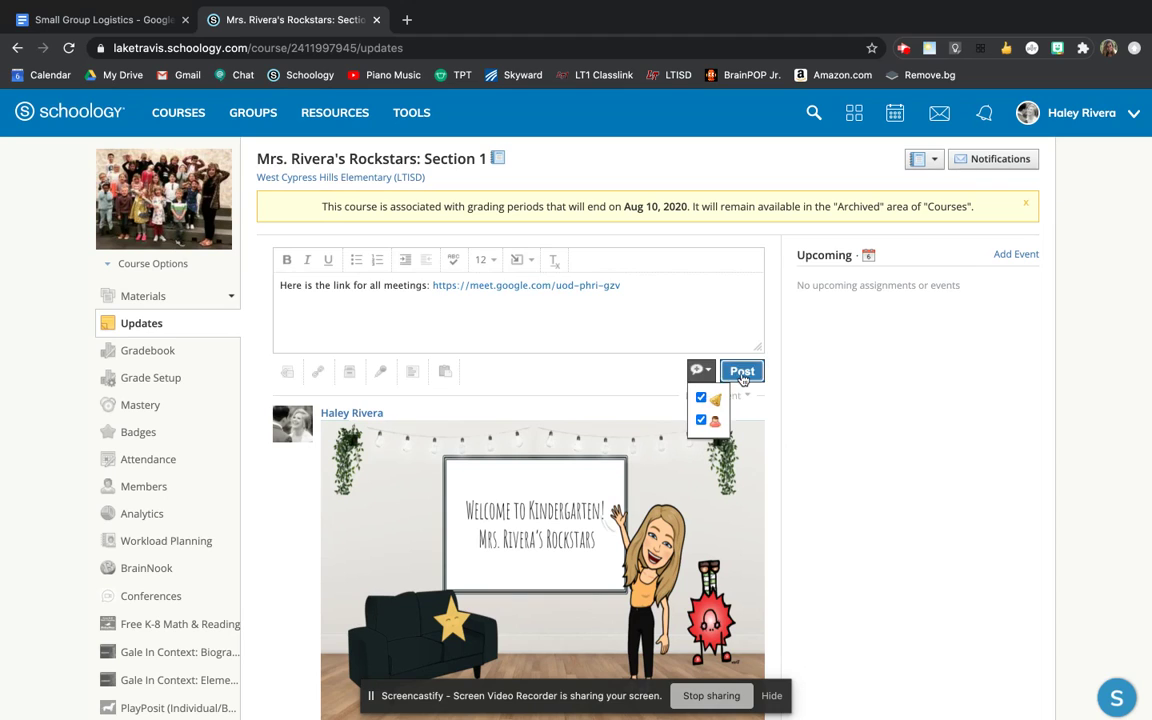
left_click(742, 375)
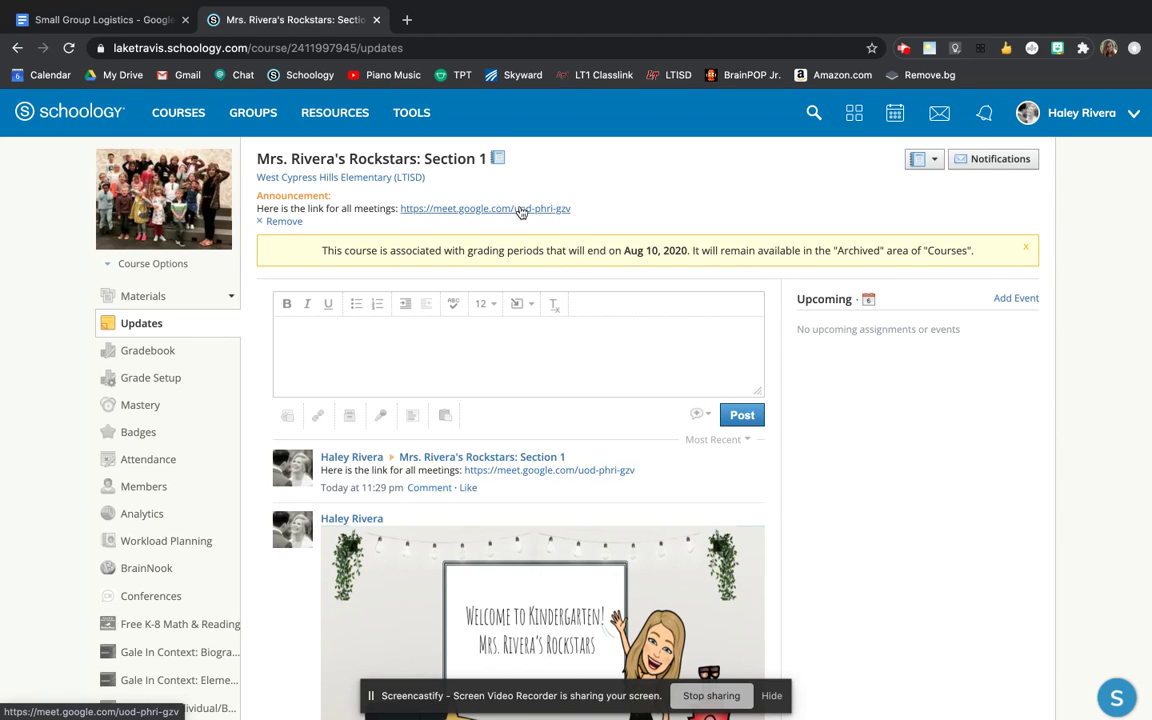
left_click_drag(572, 208, 509, 208)
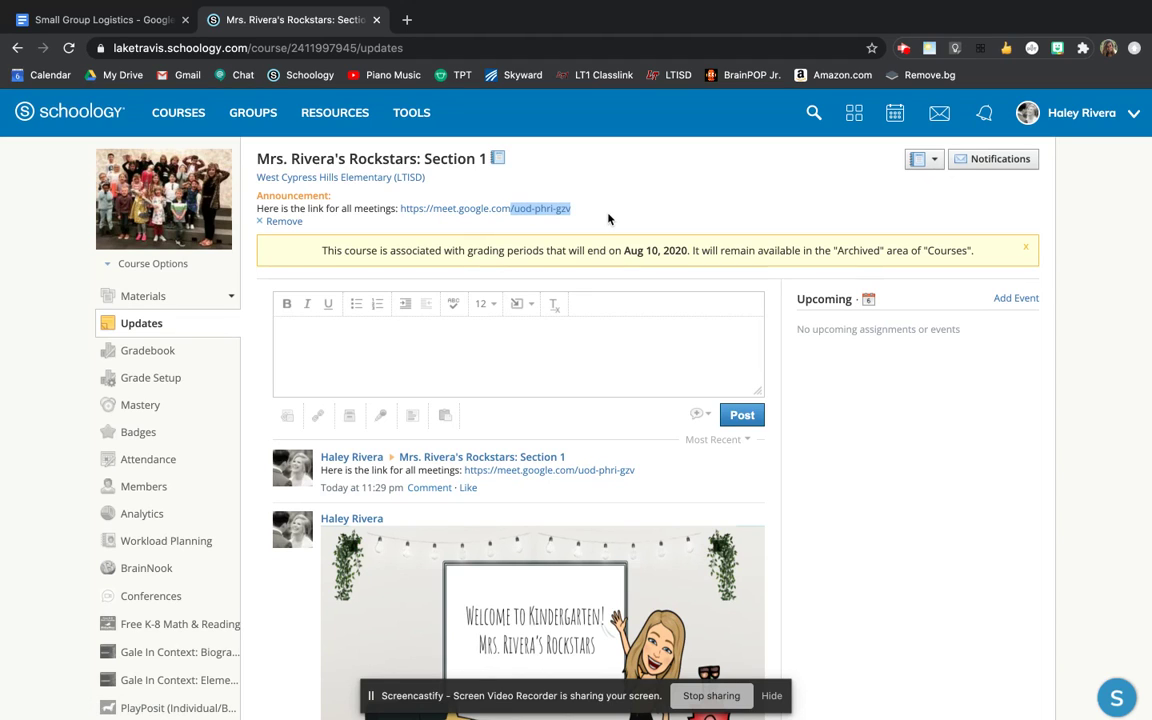
left_click(108, 27)
scroll(462, 321, "down", 1)
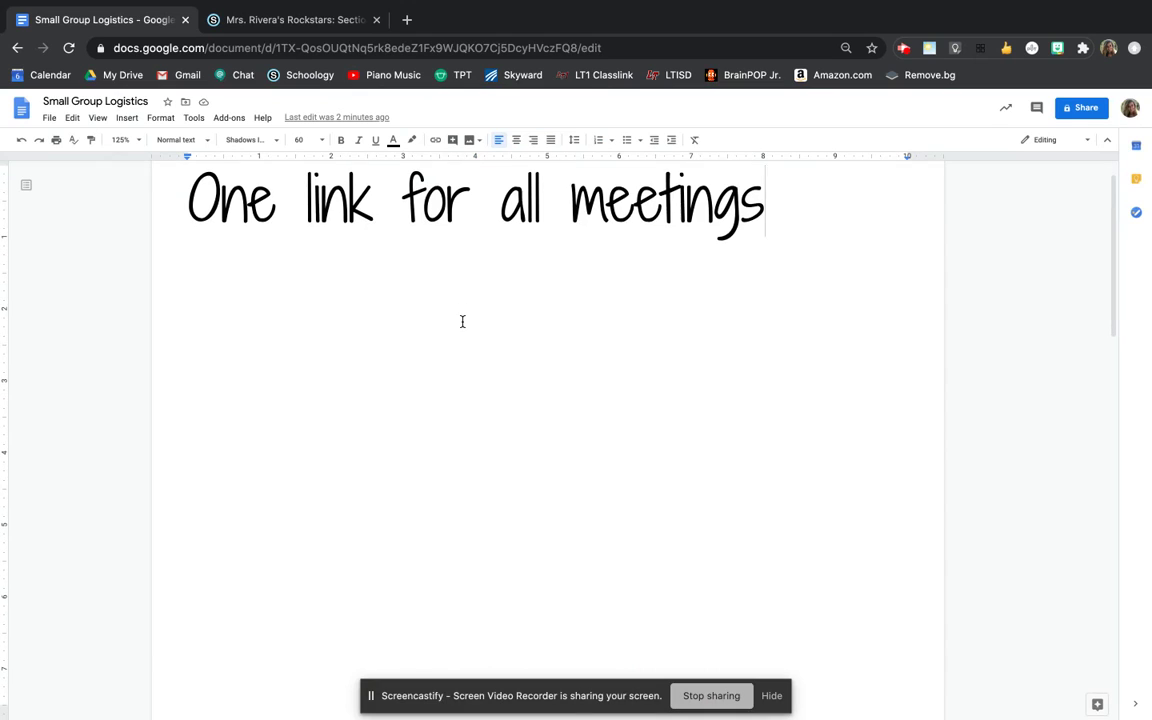
scroll(462, 321, "up", 1)
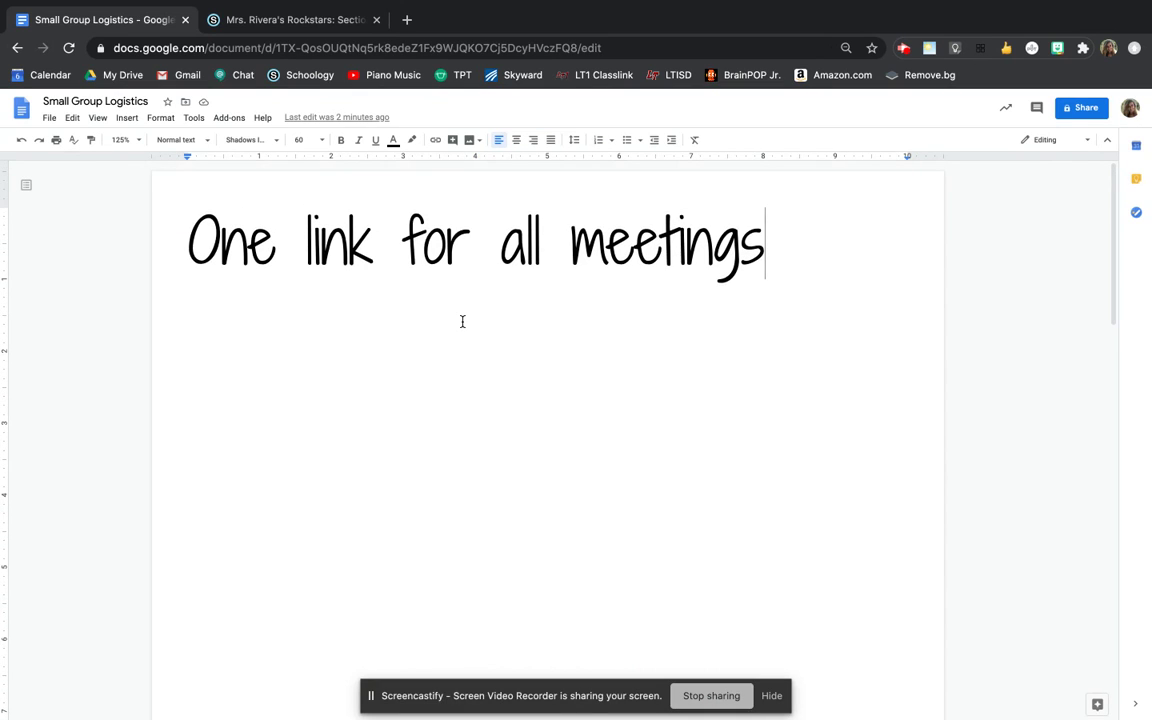
scroll(462, 321, "down", 10)
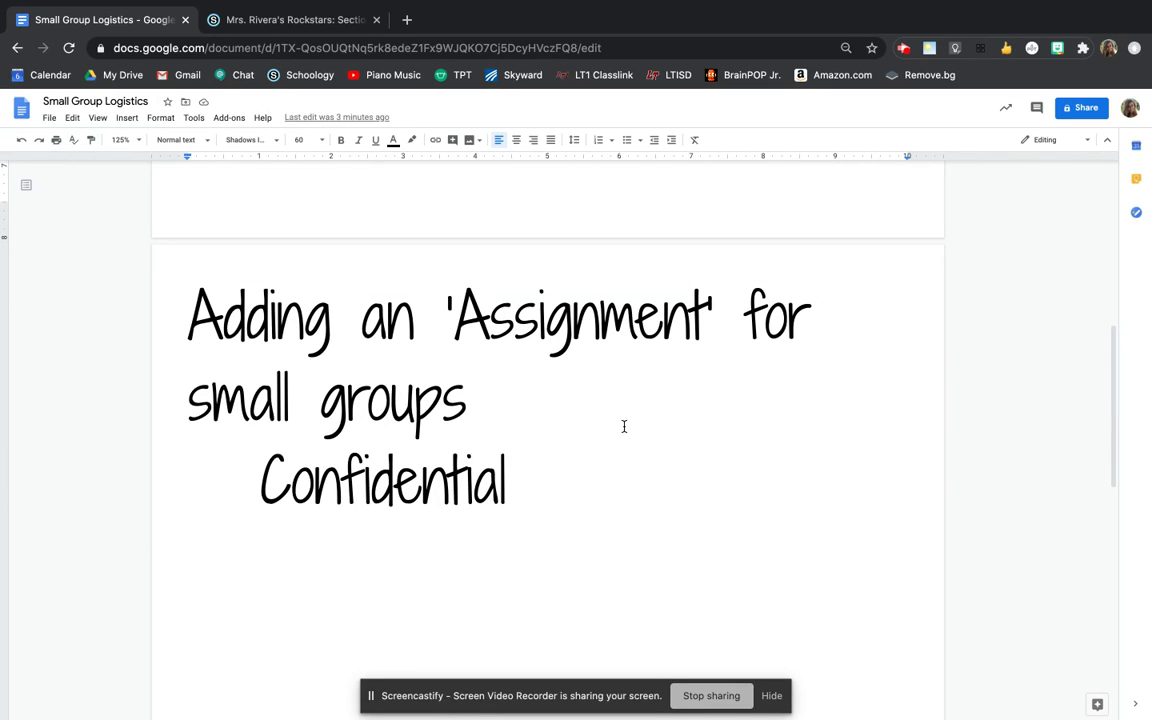
left_click(331, 21)
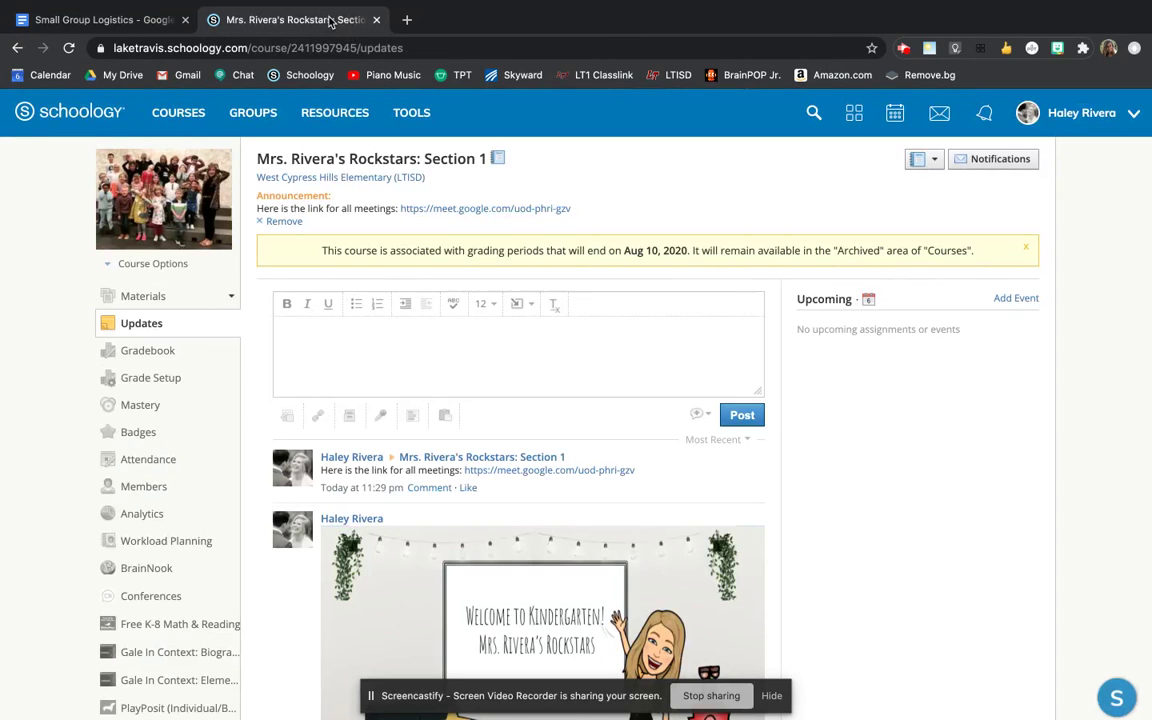
- Start a new assignment from the course Materials page's Add Materials menu
left_click(150, 297)
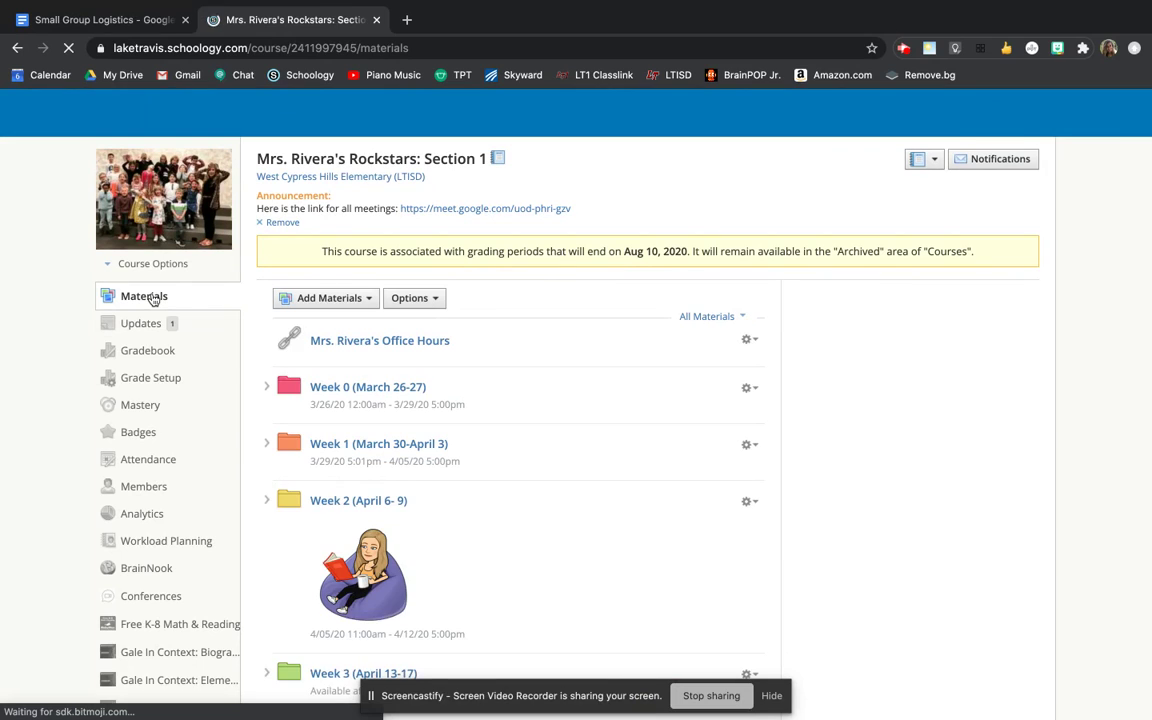
left_click(340, 298)
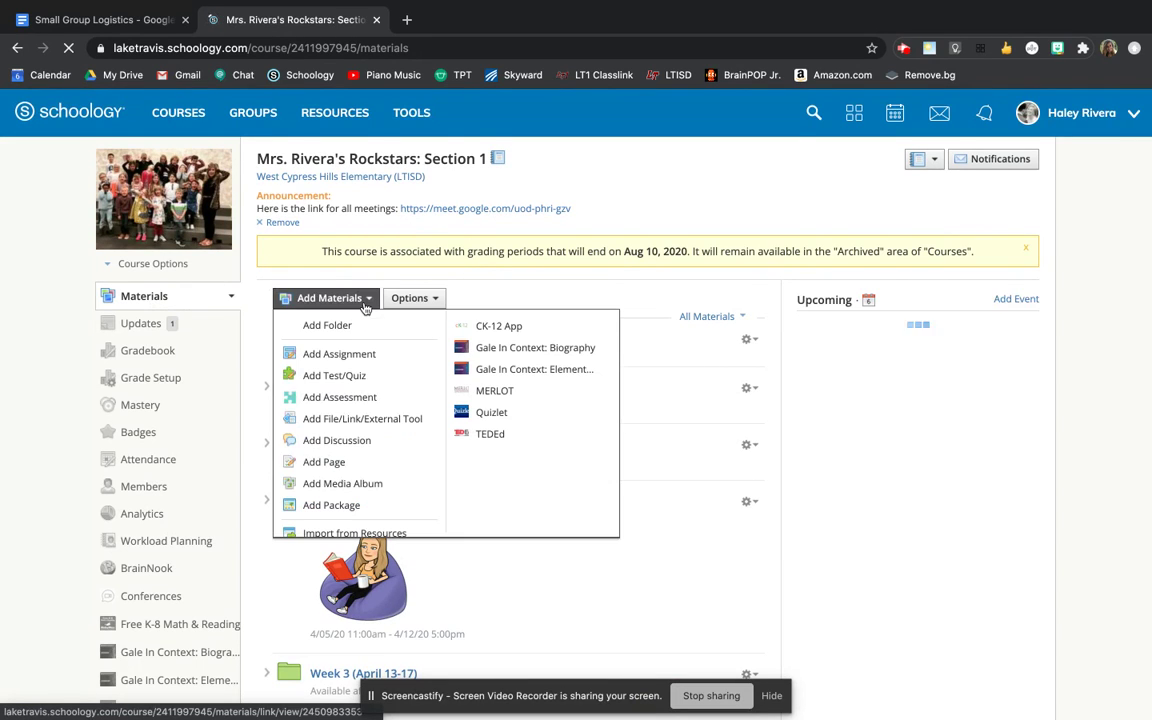
left_click(340, 355)
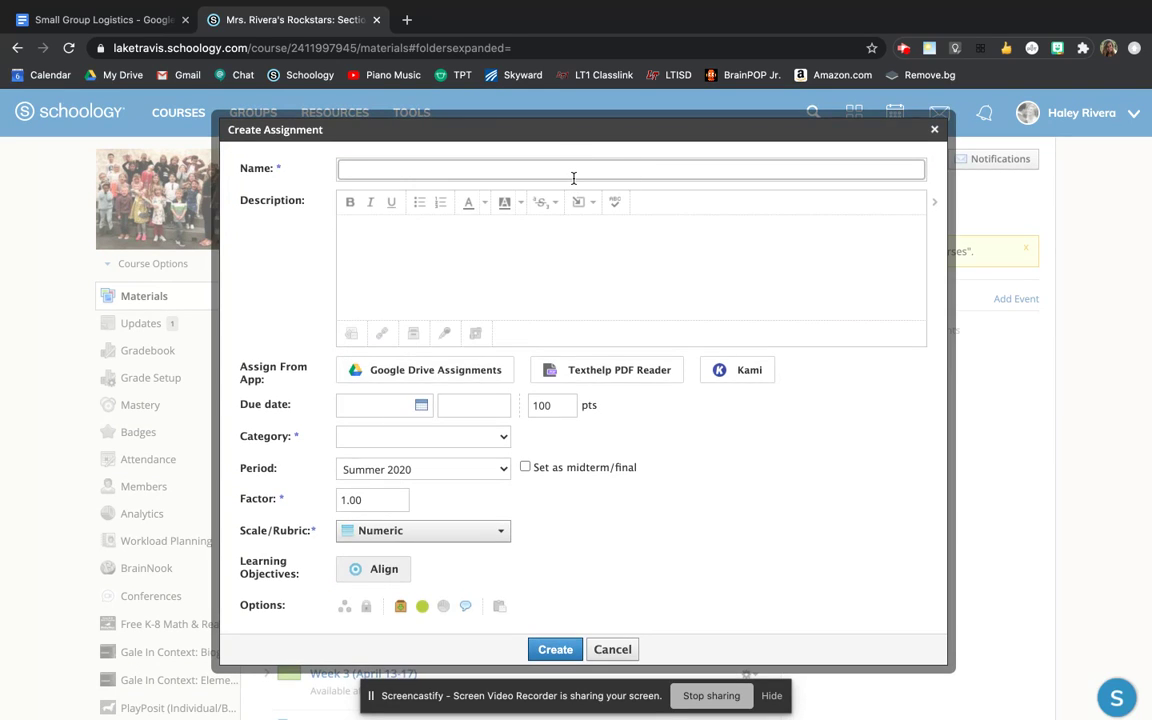
- Name the assignment 'Reading Group 1' with a description about small reading group time with the teacher and the Meet link
type("Reading Group 1")
left_click(626, 284)
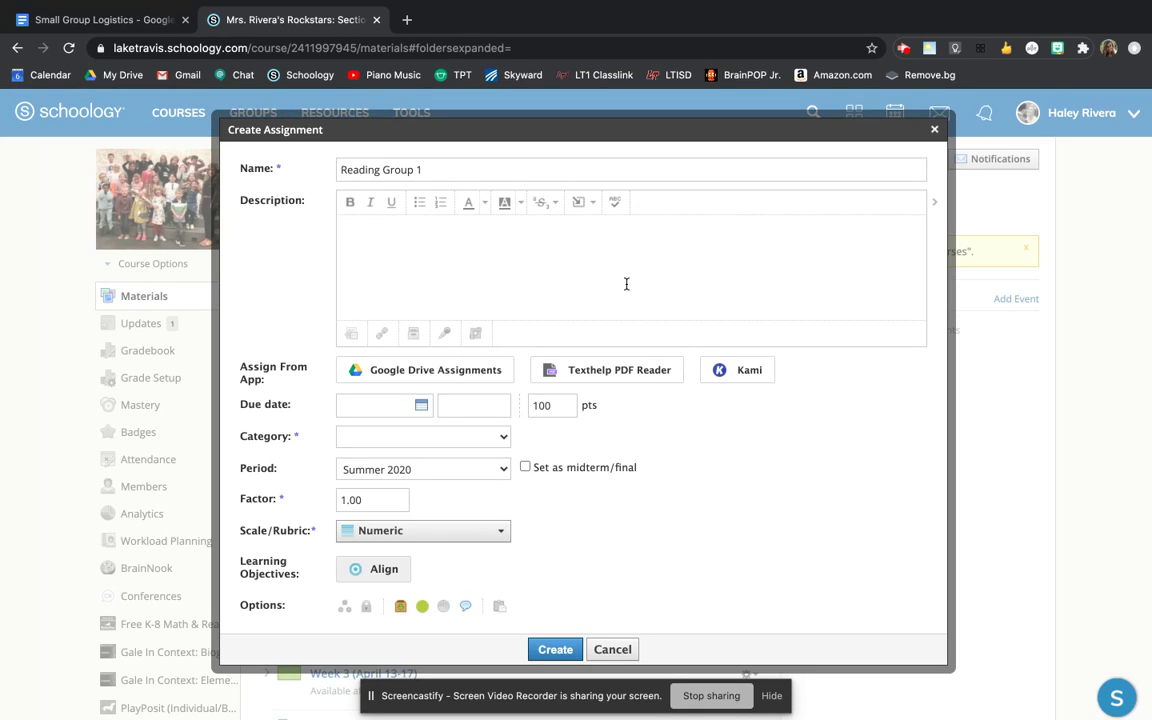
type("Meet with Mrs. Rivera for a")
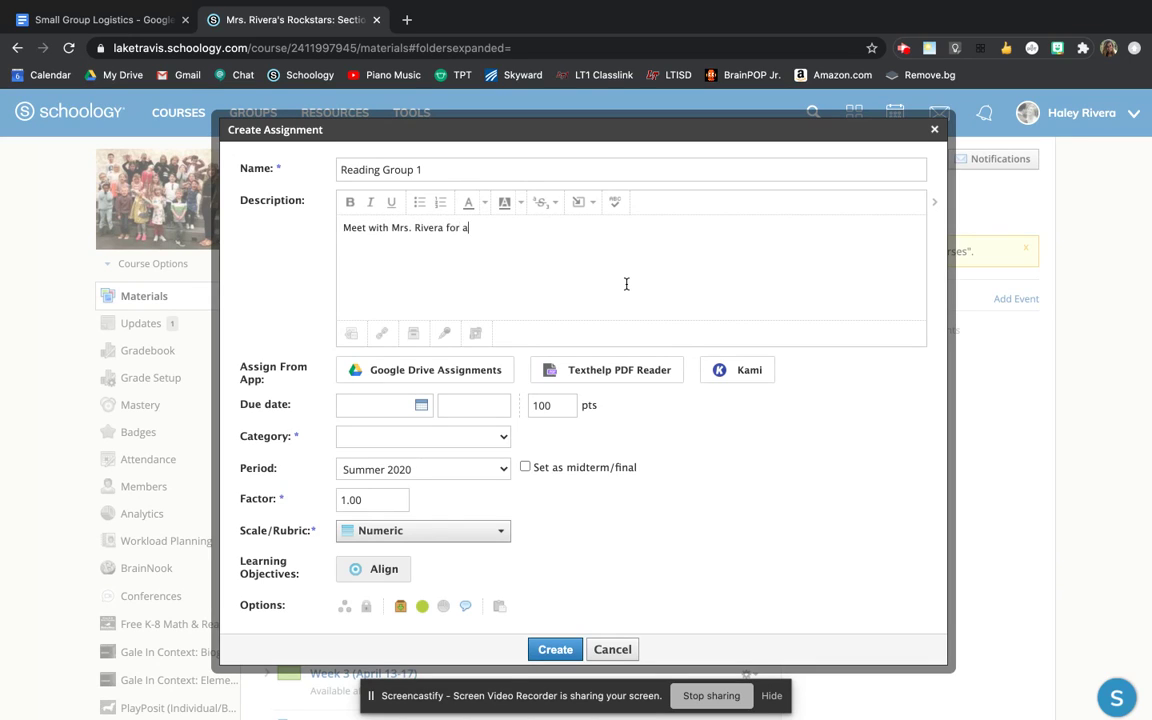
type(" small reading group time.")
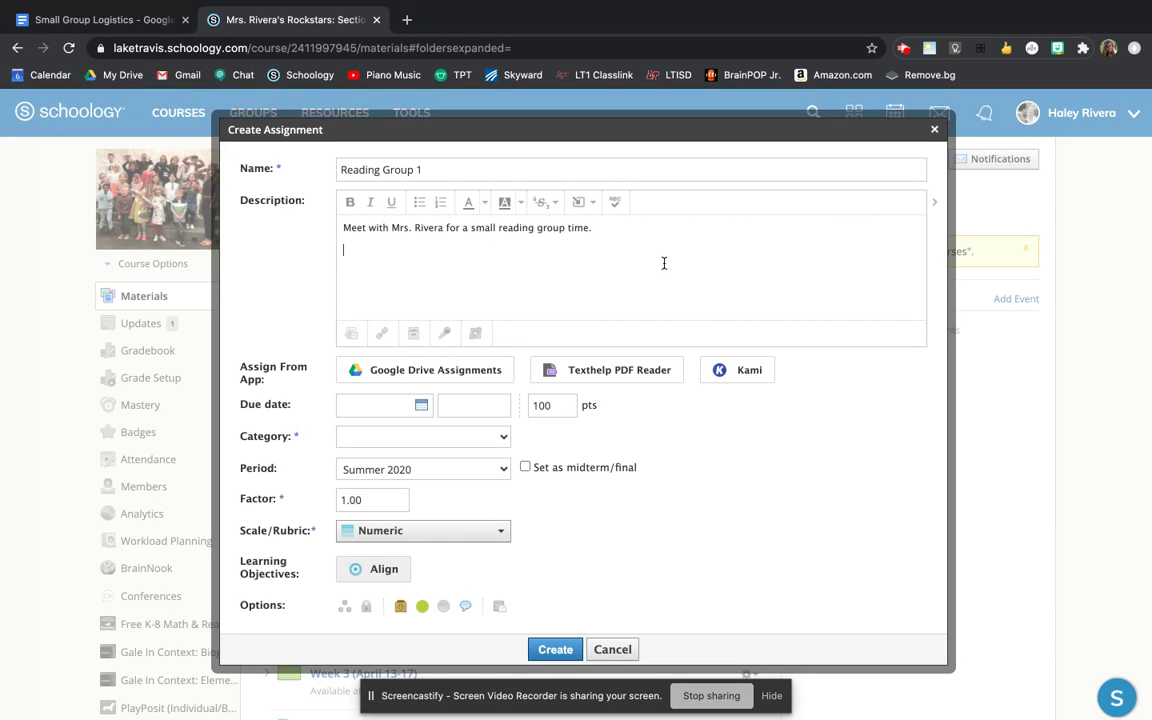
key("super+v")
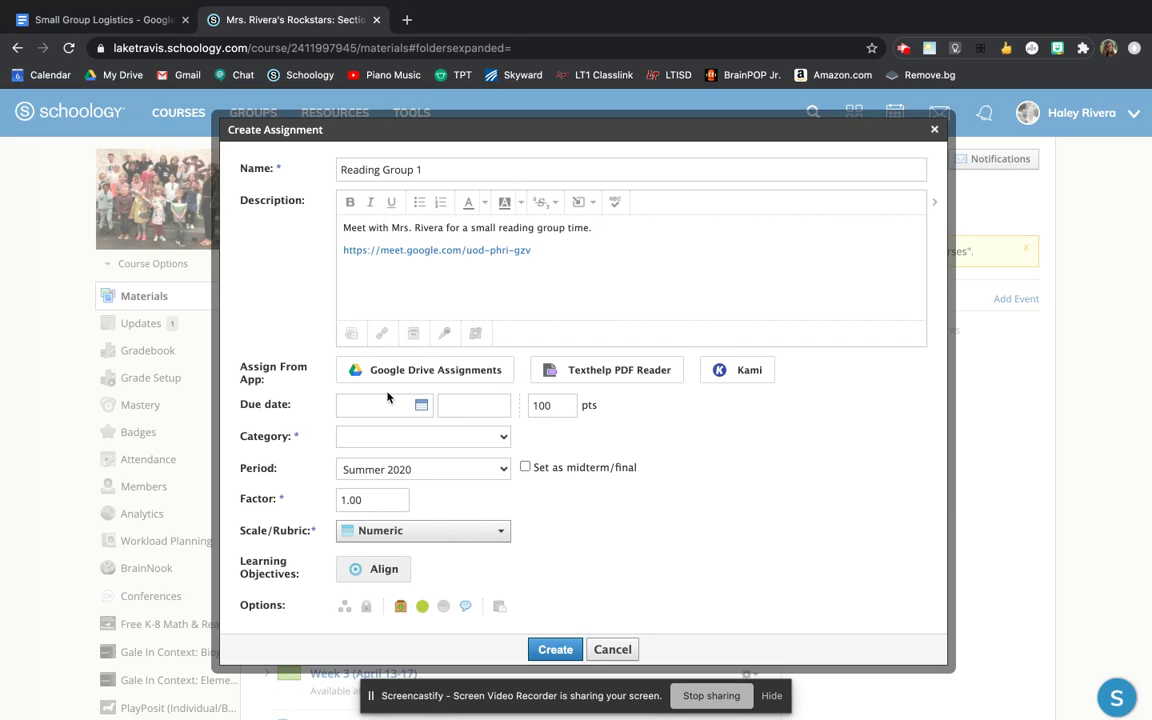
- Set the due date to August 10, 2020 at 10:00AM
left_click(416, 408)
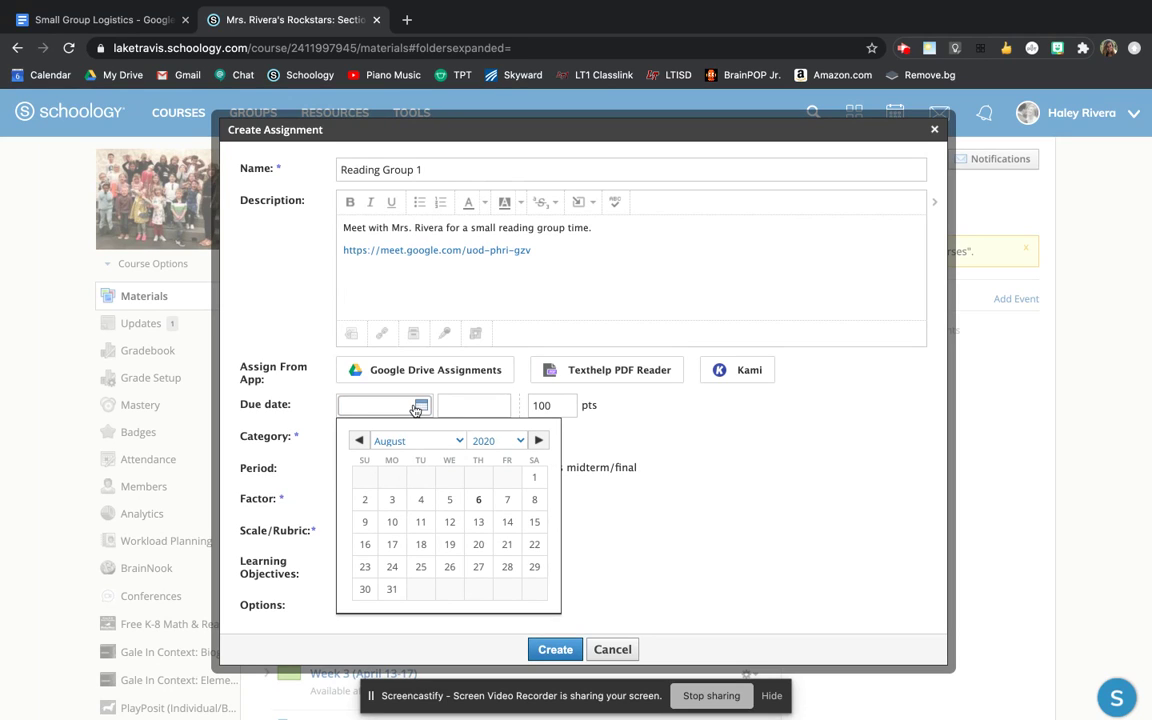
left_click(392, 523)
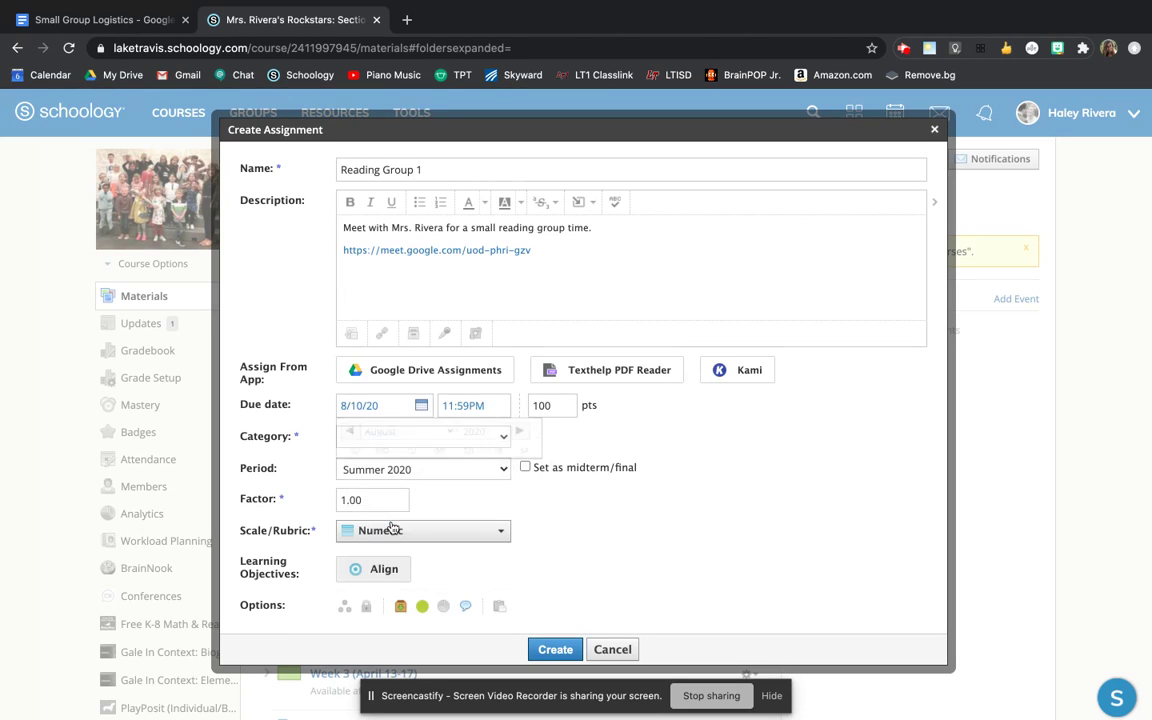
left_click(465, 405)
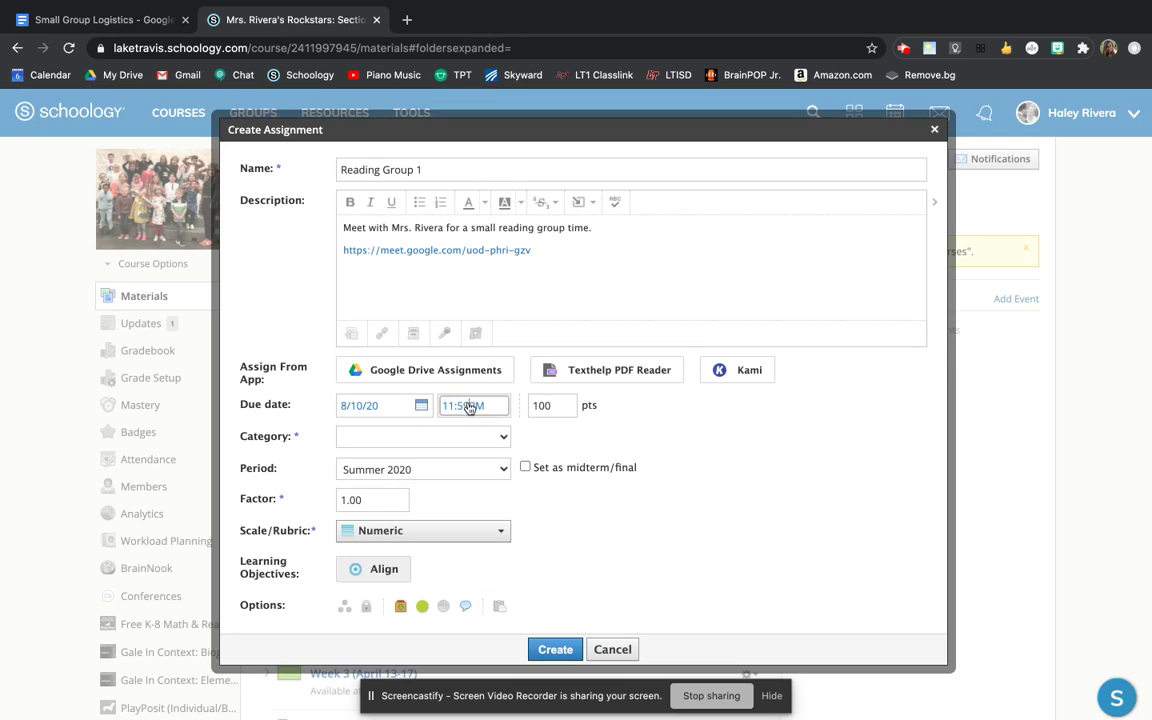
left_click_drag(469, 408, 409, 413)
type("10:00AM")
- Clear the 100-point value, set the category to (Ungraded), and keep the Numeric grading scale
double_click(548, 404)
key("BackSpace")
left_click(420, 437)
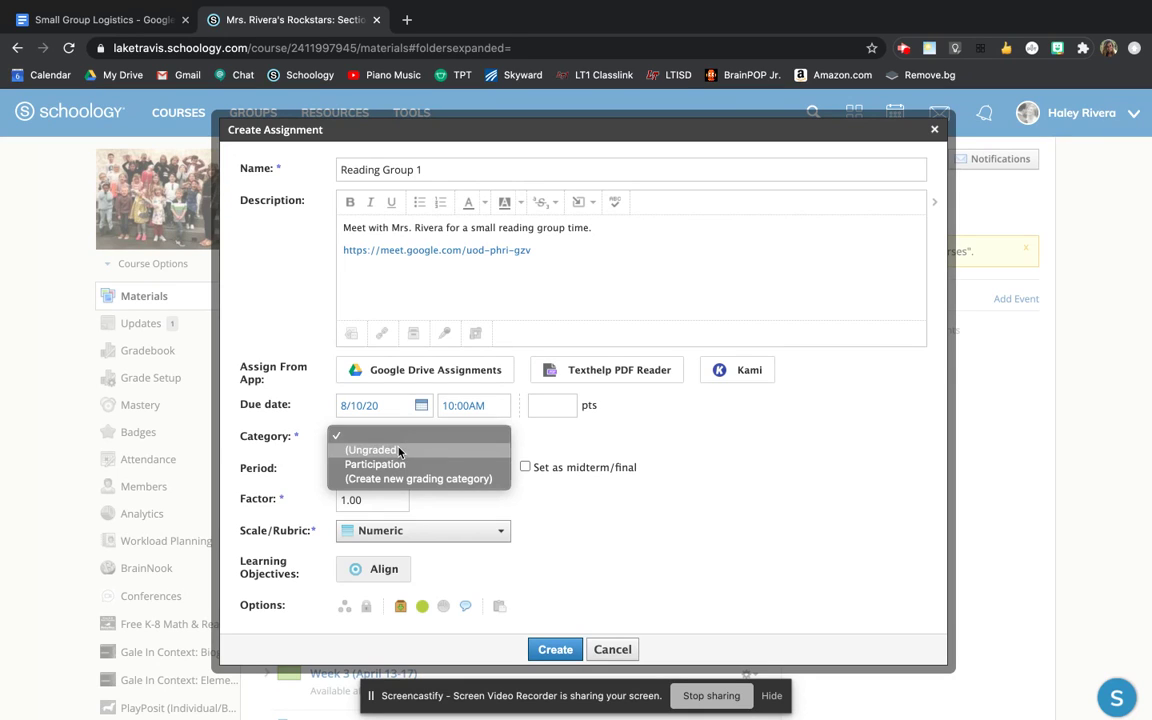
left_click(399, 449)
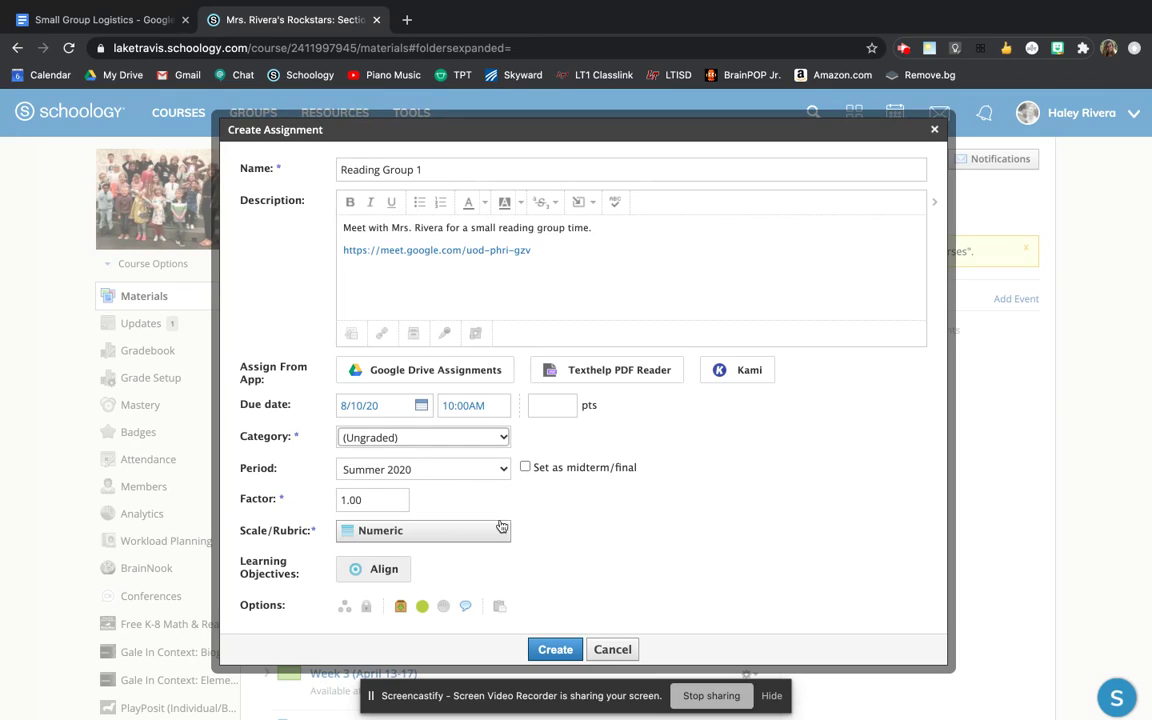
scroll(502, 527, "down", 1)
left_click(480, 496)
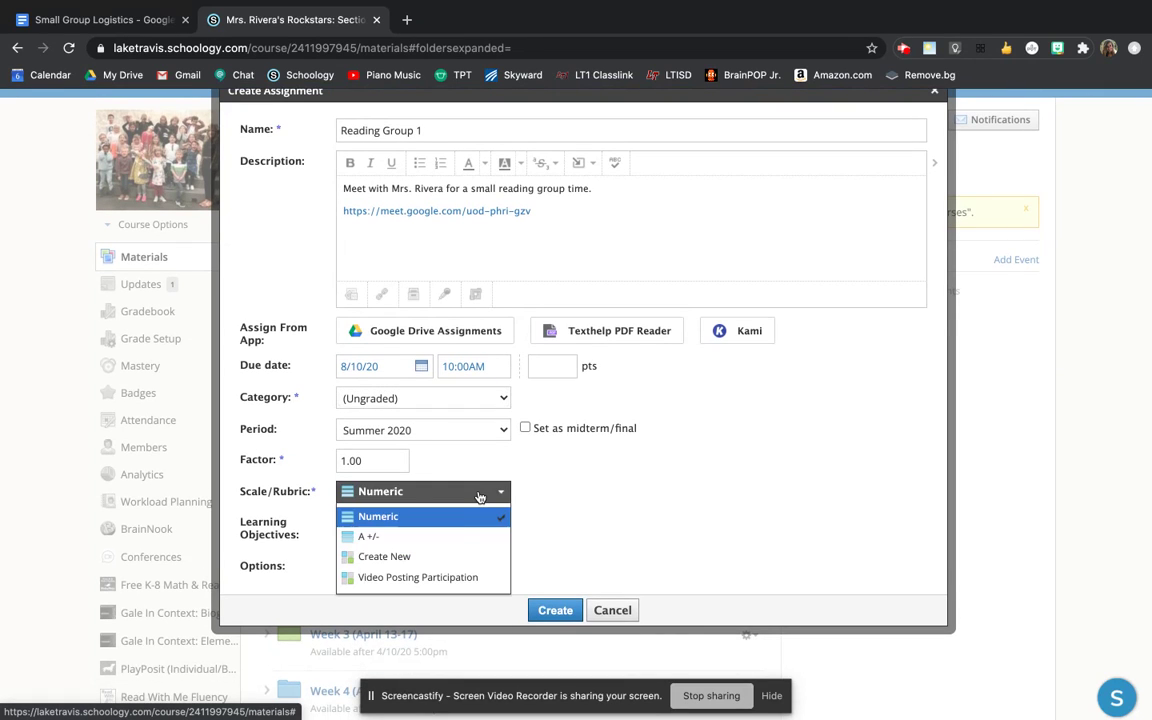
left_click(516, 511)
scroll(516, 511, "down", 1)
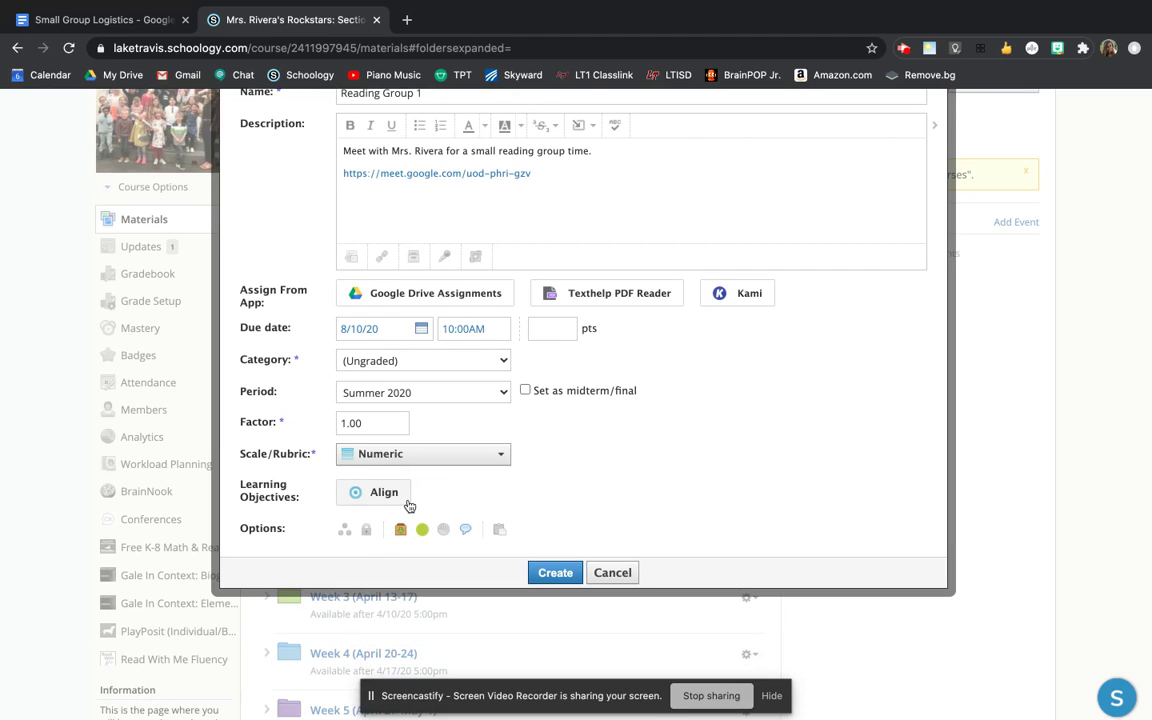
scroll(406, 505, "up", 1)
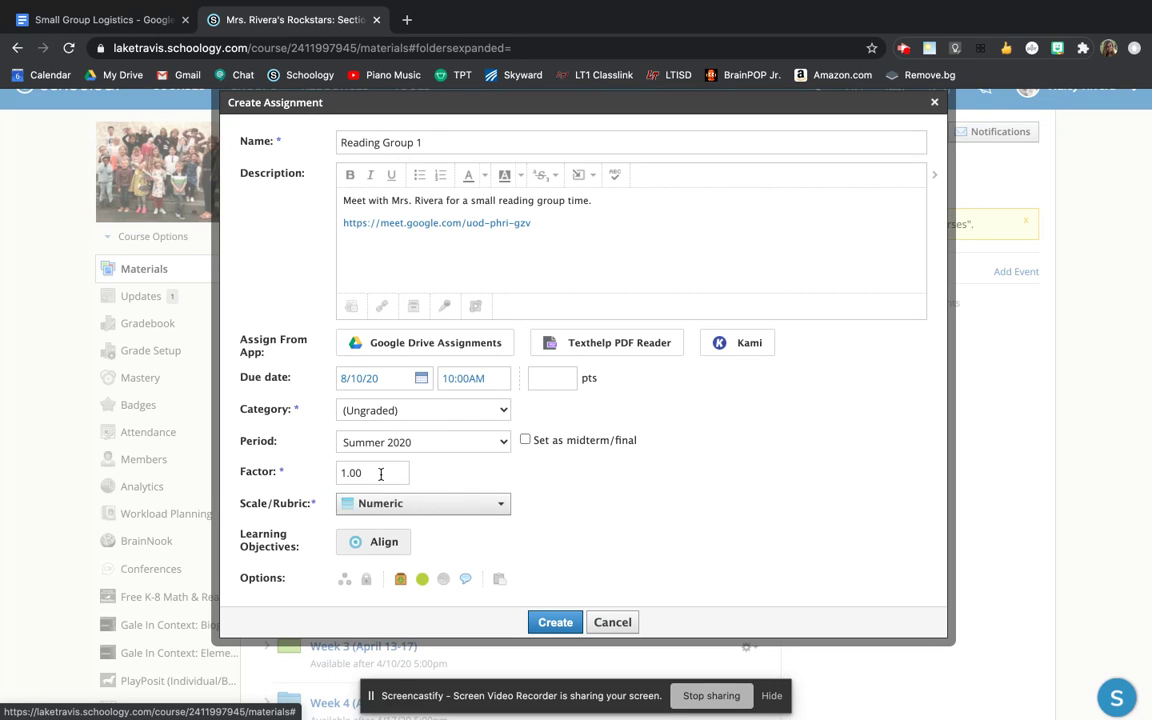
- Assign the work individually to four selected students
left_click(345, 585)
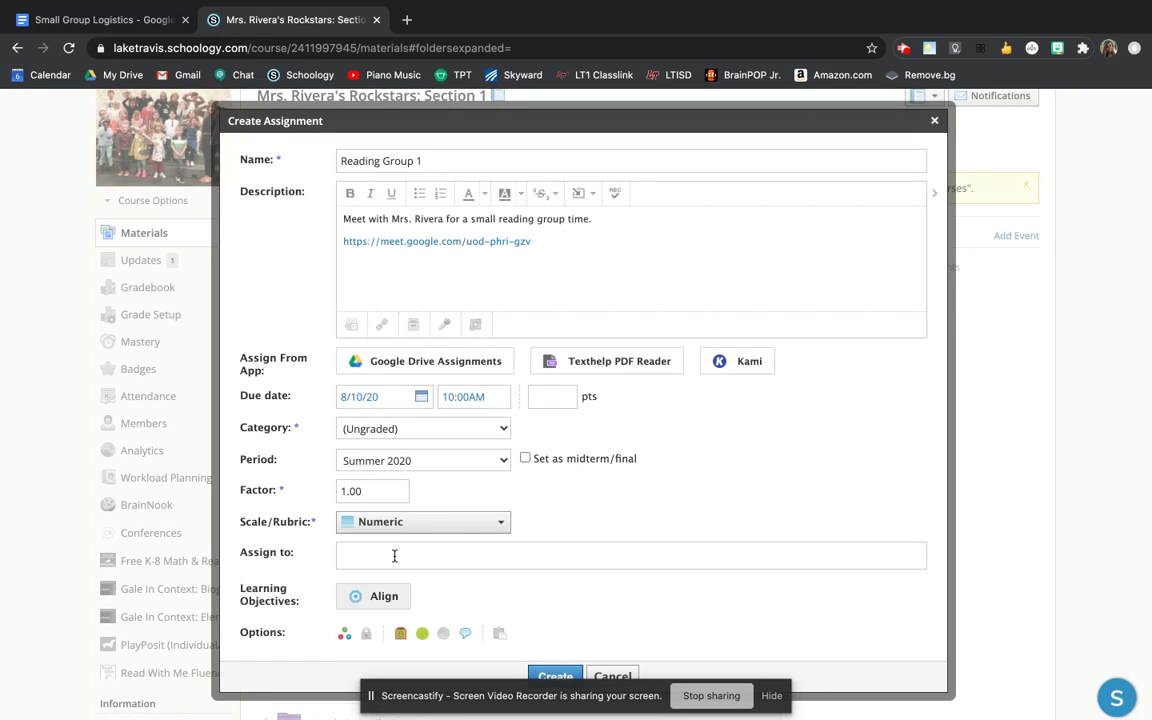
type("Ben")
key("Return")
type("L")
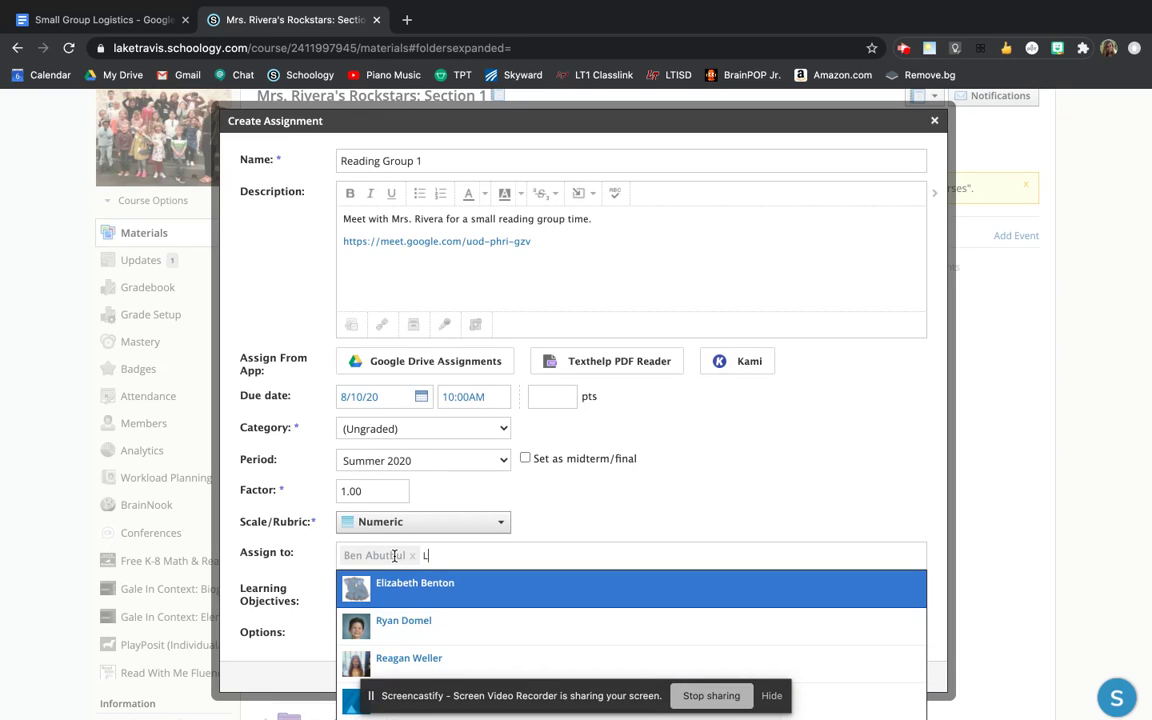
key("Return")
type("Ma")
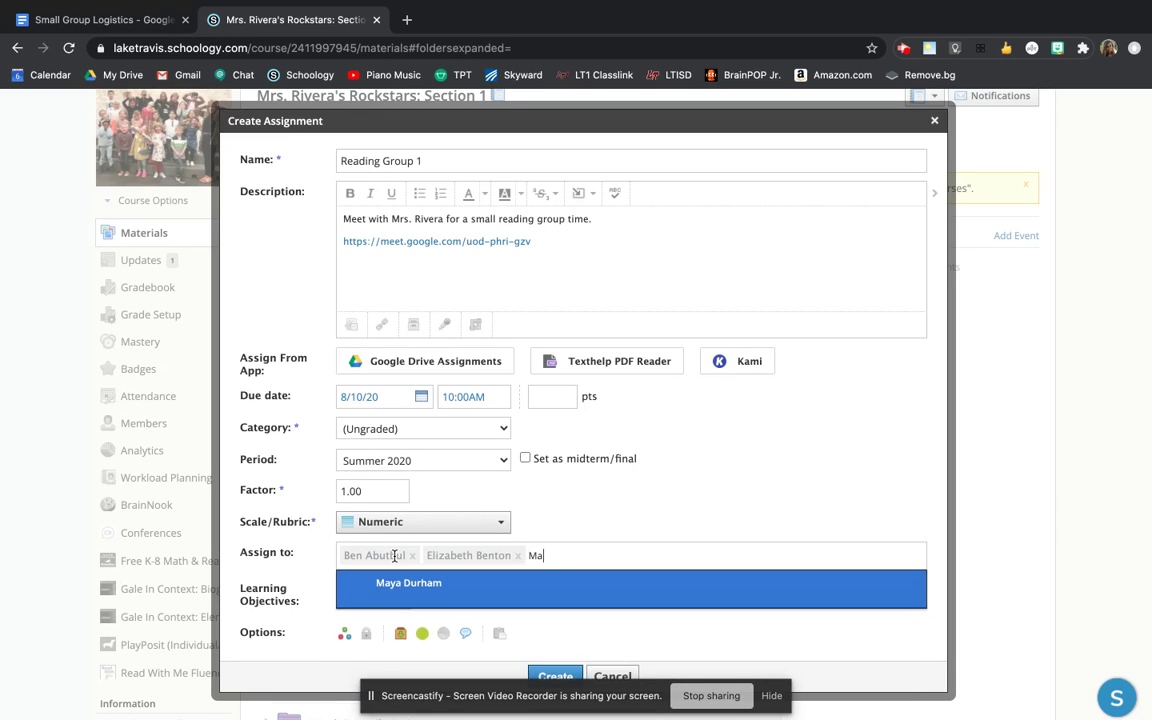
key("Return")
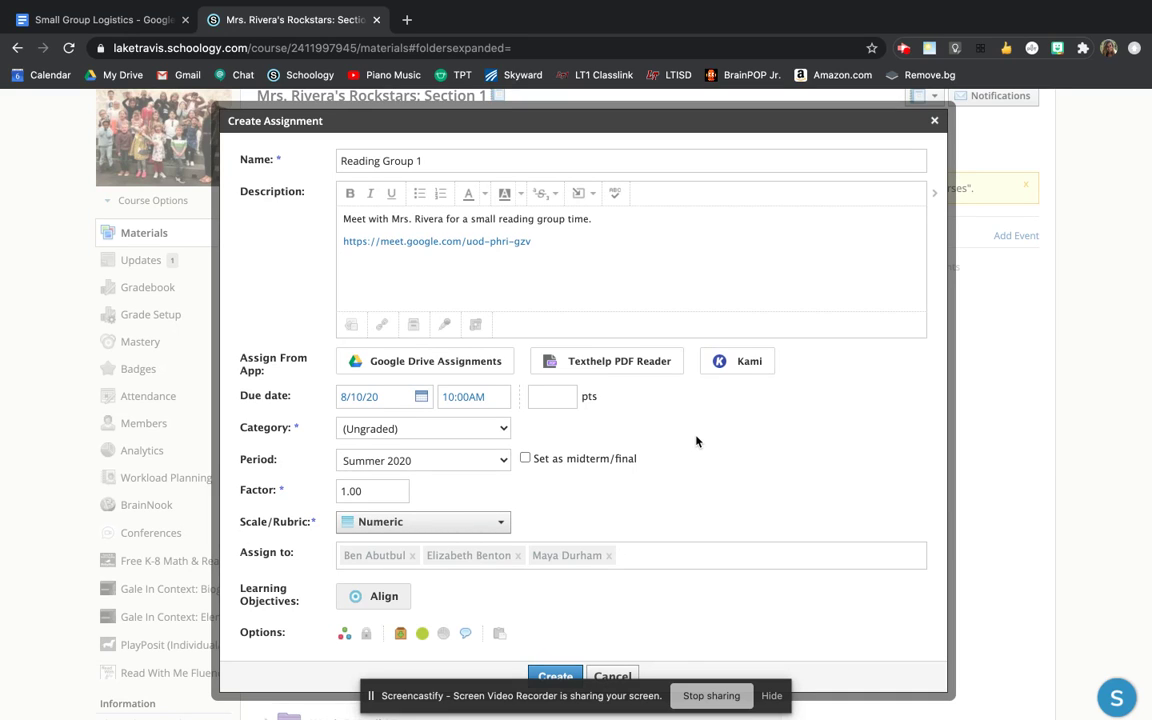
type("s")
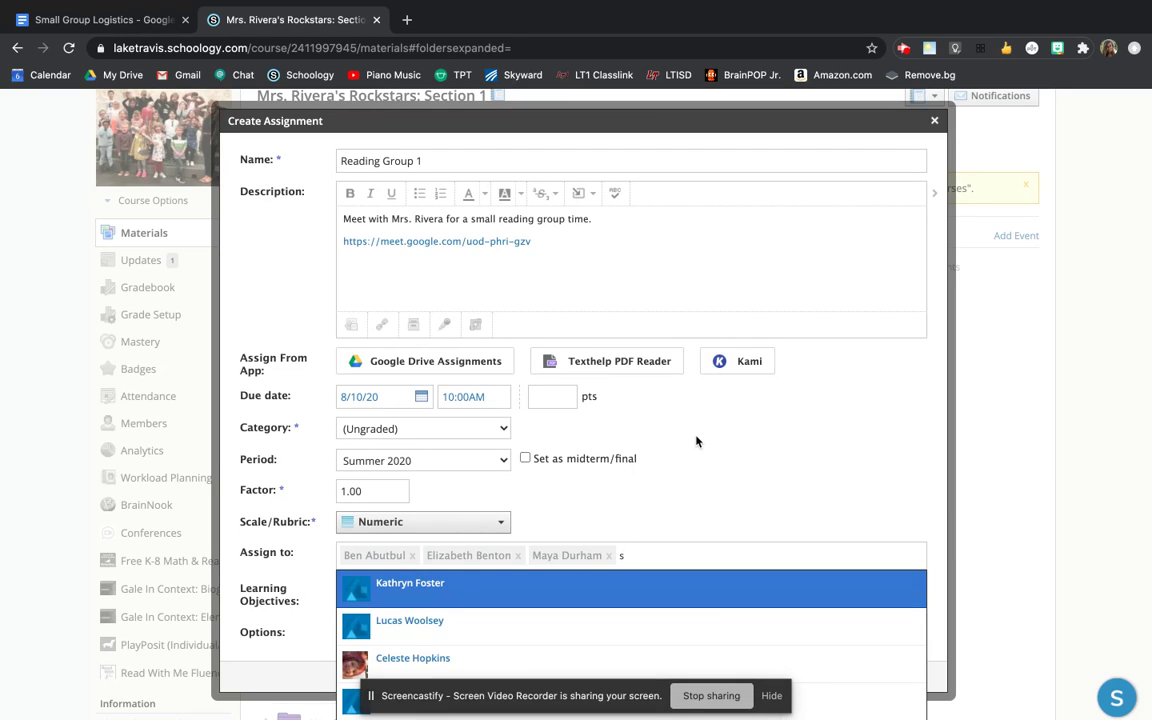
key("Return")
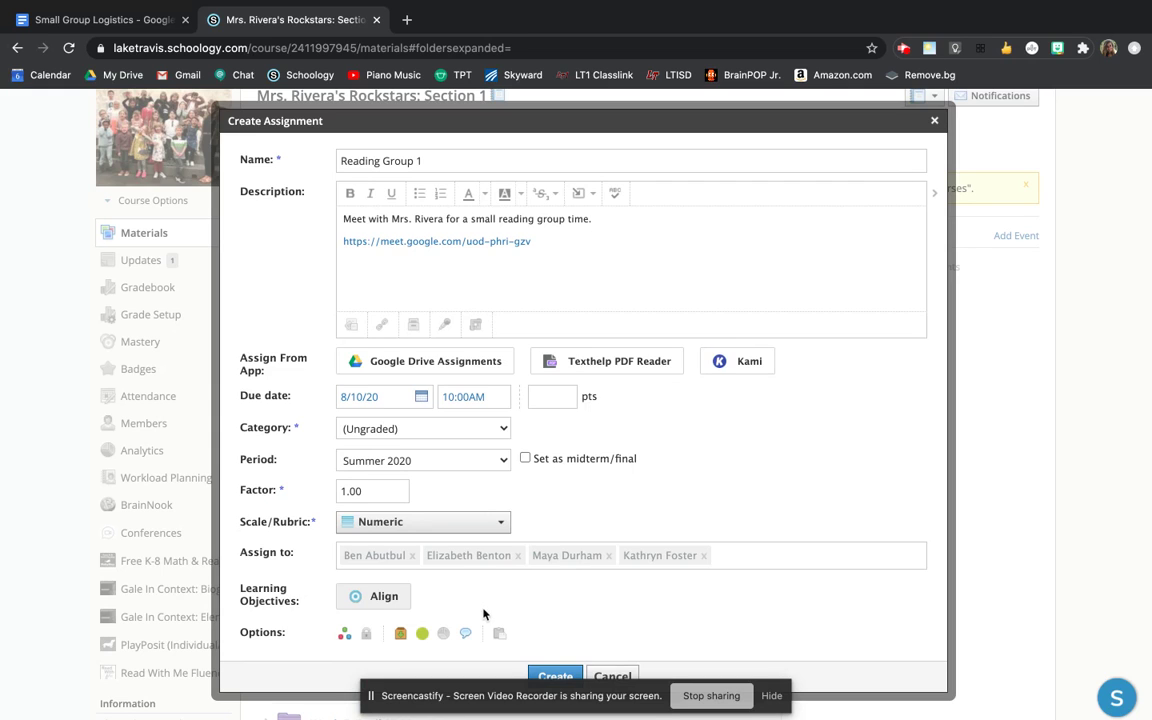
- Create the Reading Group 1 assignment
scroll(484, 613, "down", 1)
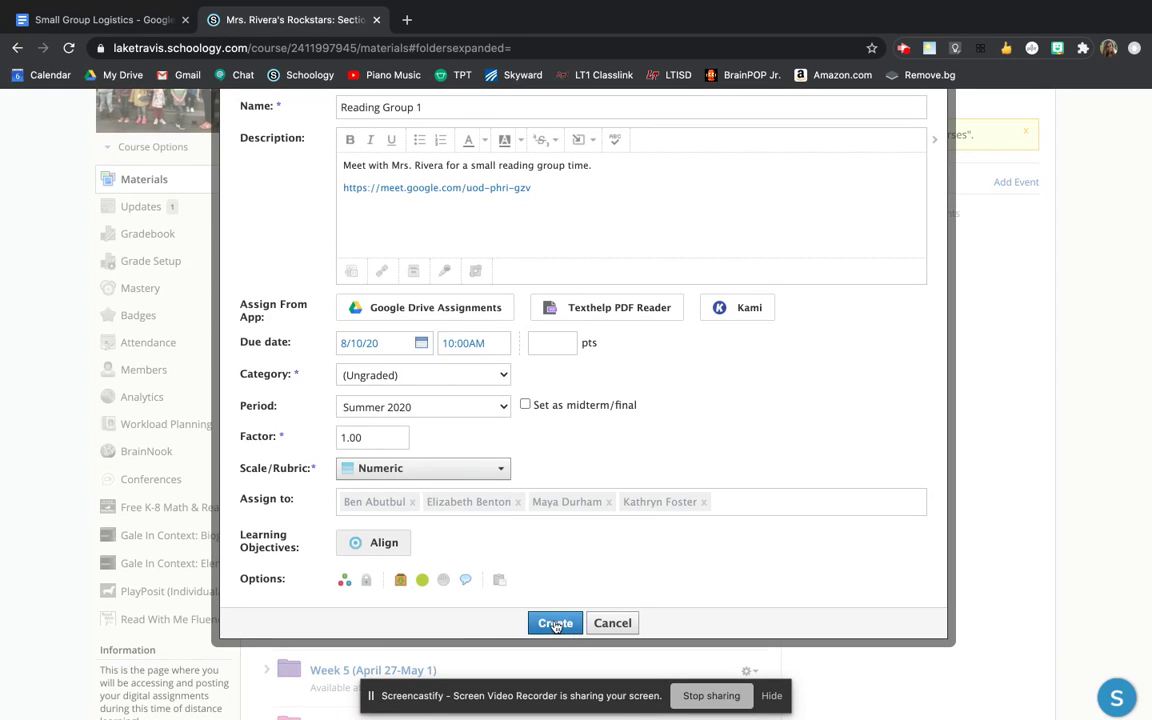
scroll(525, 540, "up", 1)
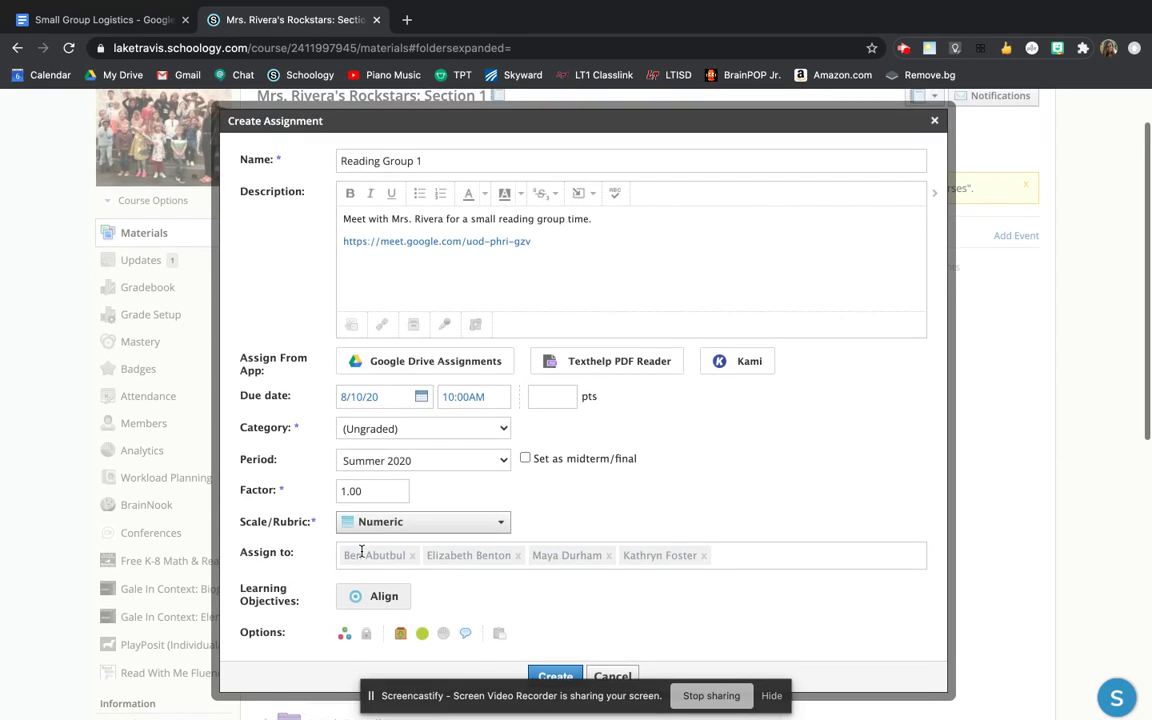
scroll(524, 606, "down", 1)
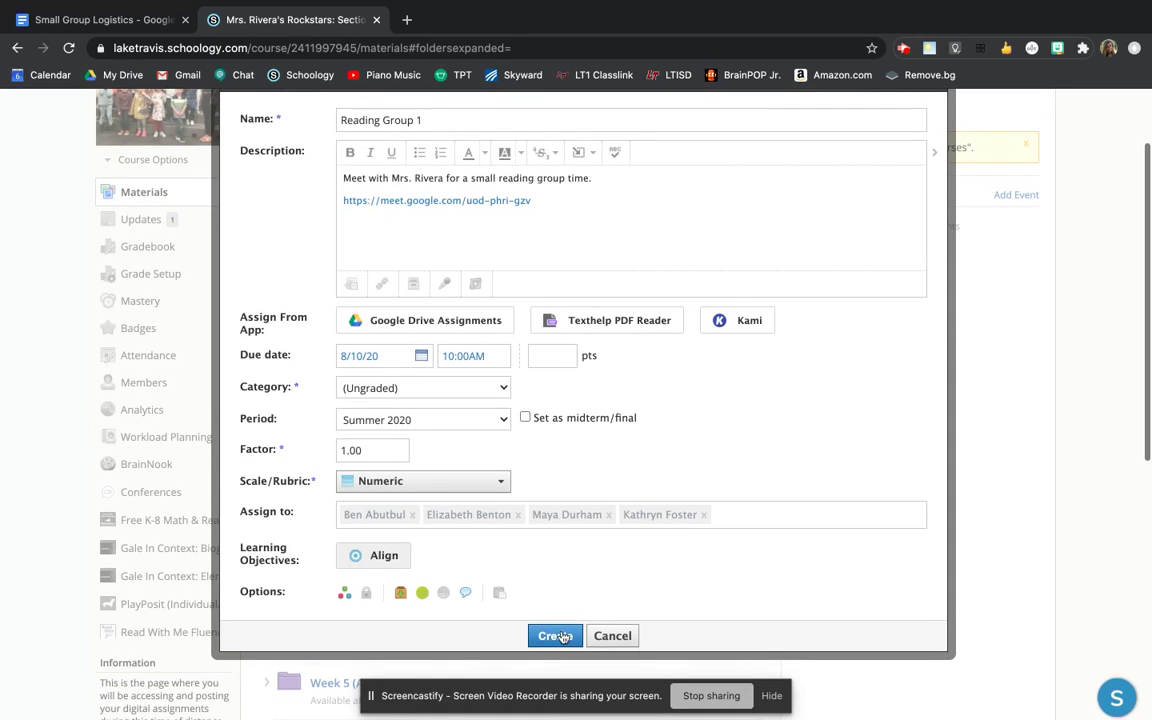
left_click(558, 634)
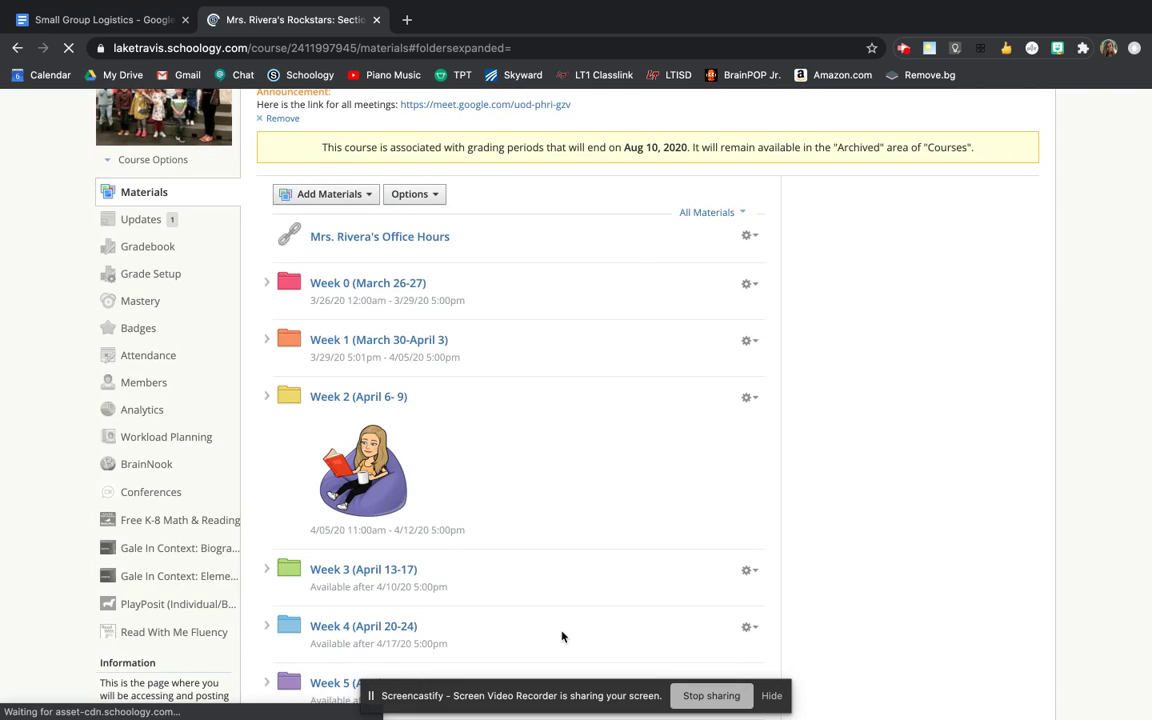
scroll(668, 572, "down", 10)
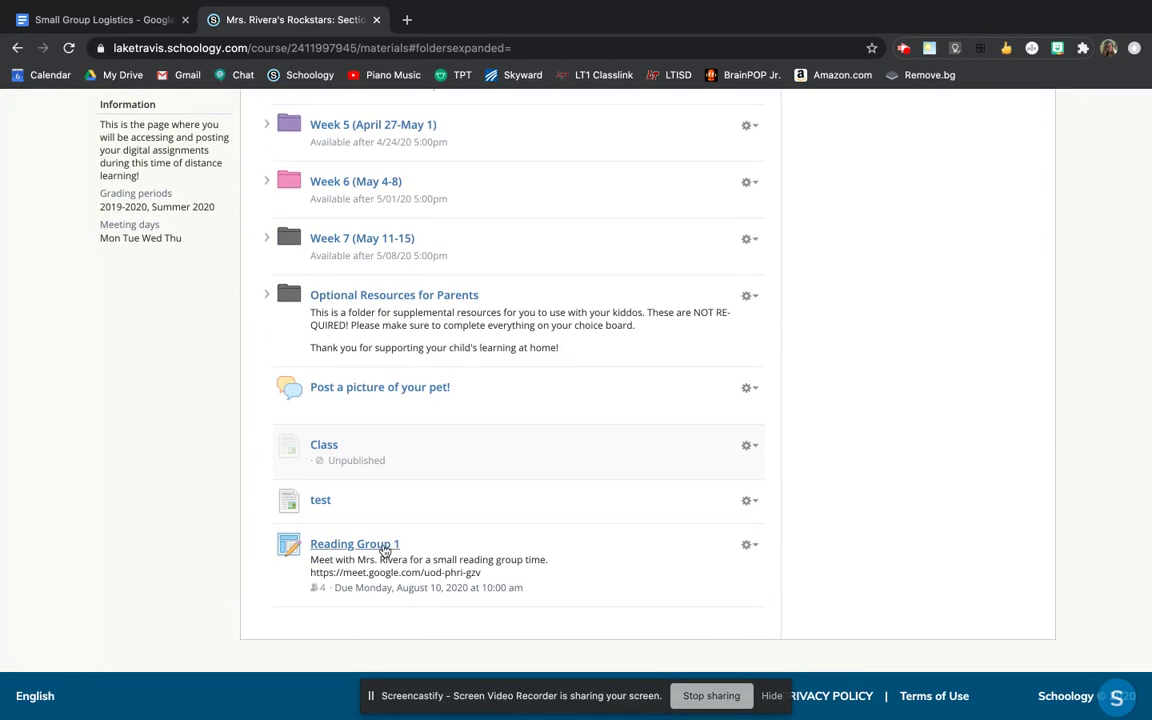
scroll(383, 548, "up", 10)
scroll(385, 550, "up", 1)
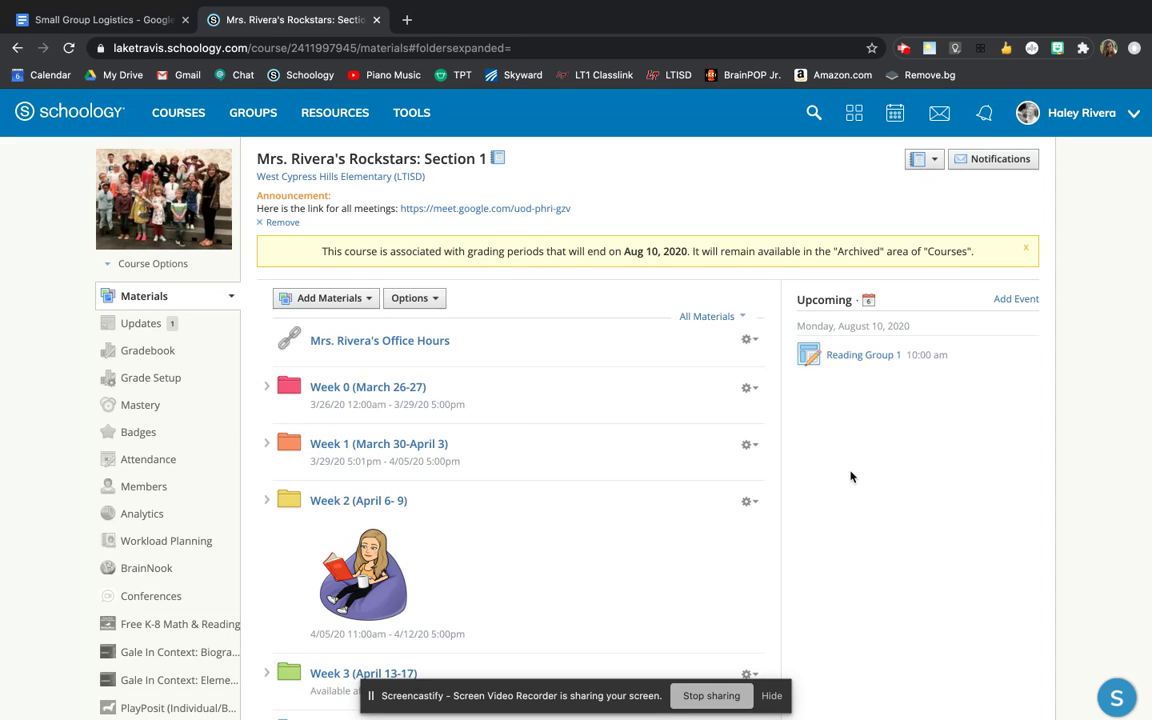
scroll(851, 477, "down", 1)
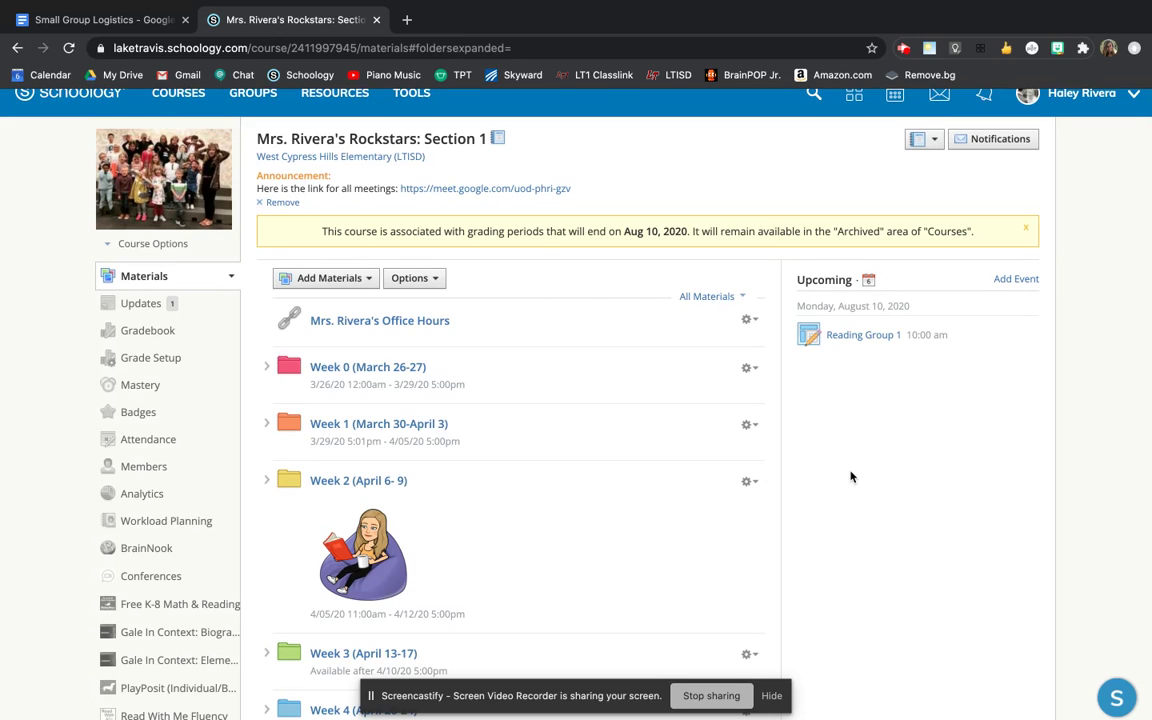
left_click(893, 338)
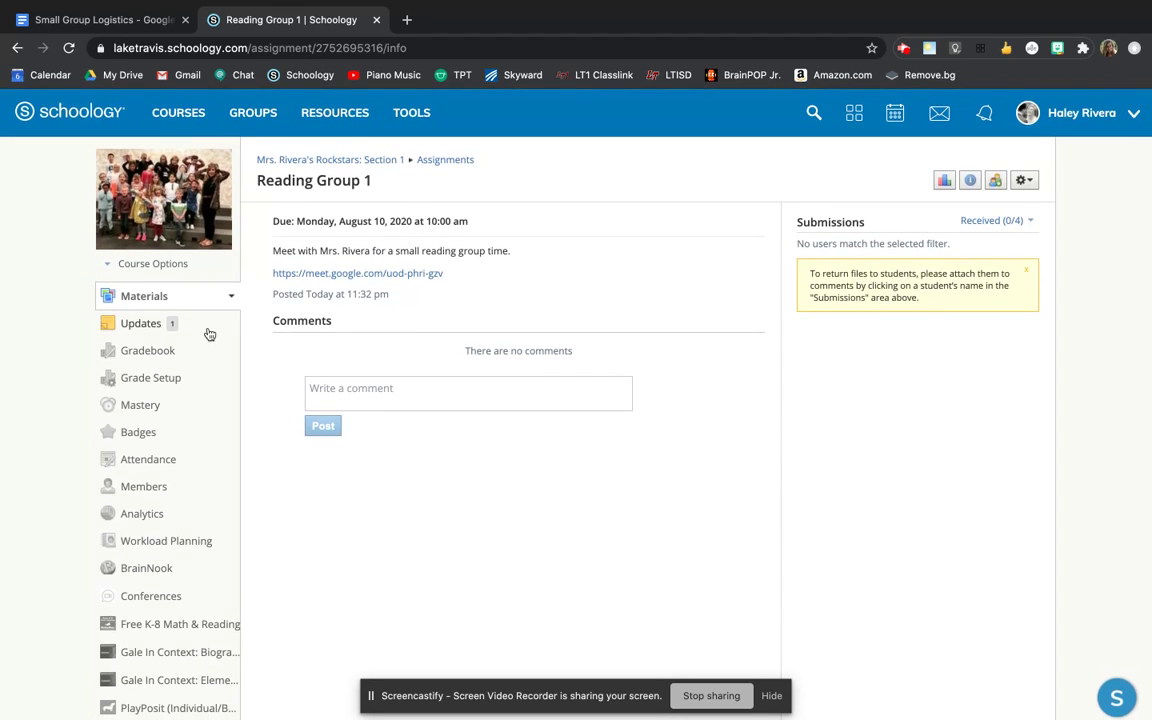
left_click(386, 163)
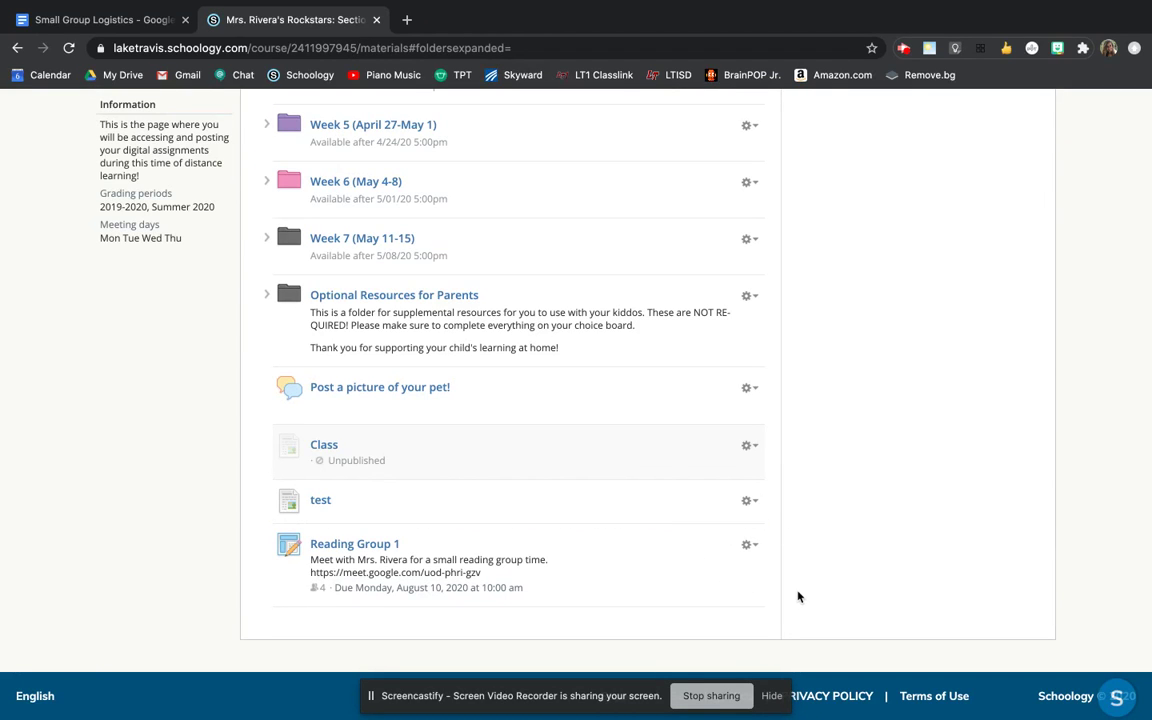
- Start another new assignment from the Add Materials menu
scroll(795, 597, "up", 7)
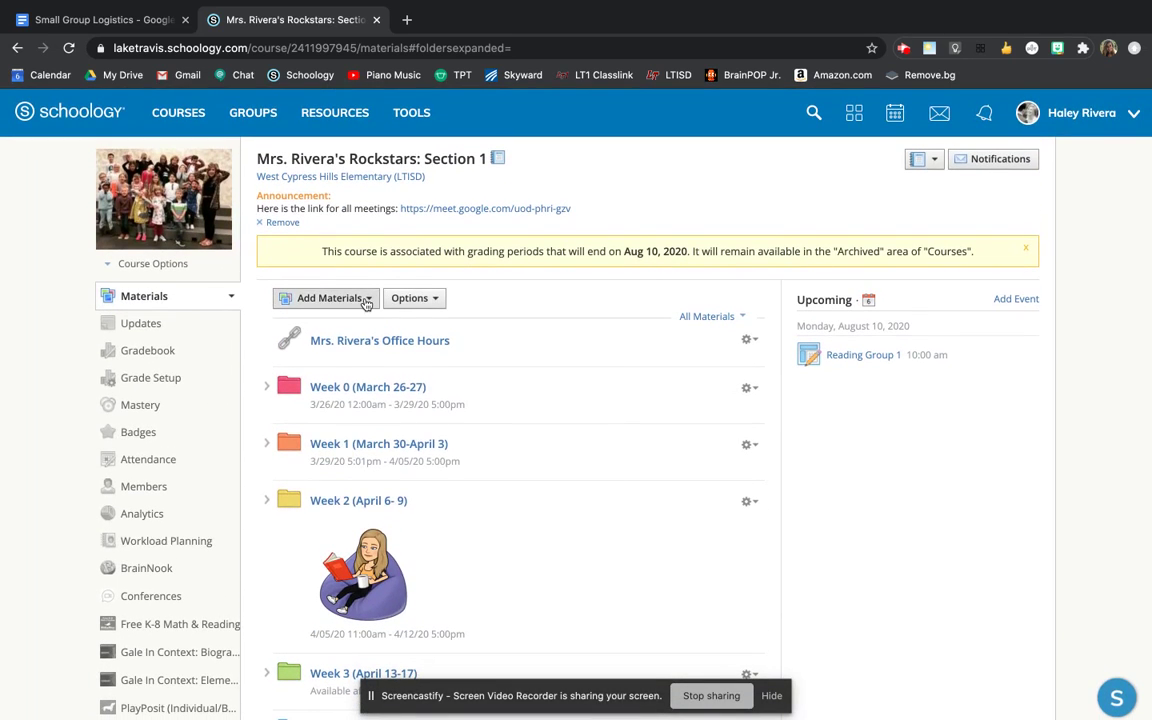
left_click(335, 298)
left_click(340, 354)
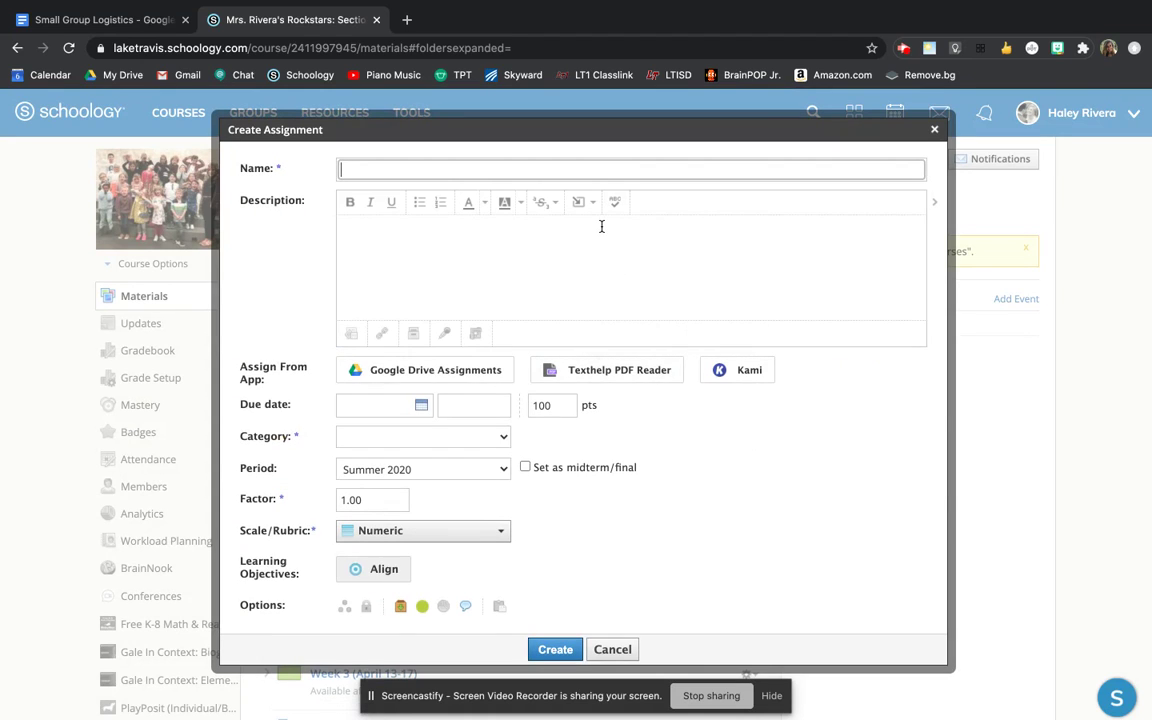
- Name it 'Reading Group 1', paste the Meet link into the description, and set the due date to 8/17/20
type("Reading Grou p")
left_click(601, 226)
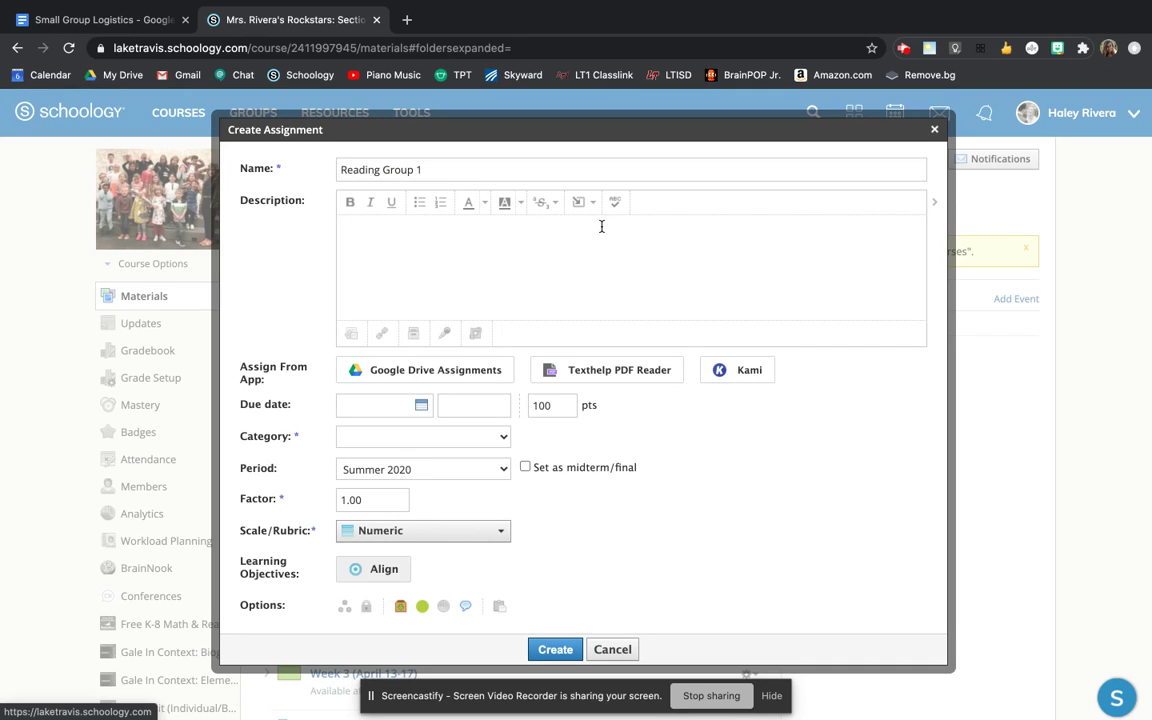
type("Meet....")
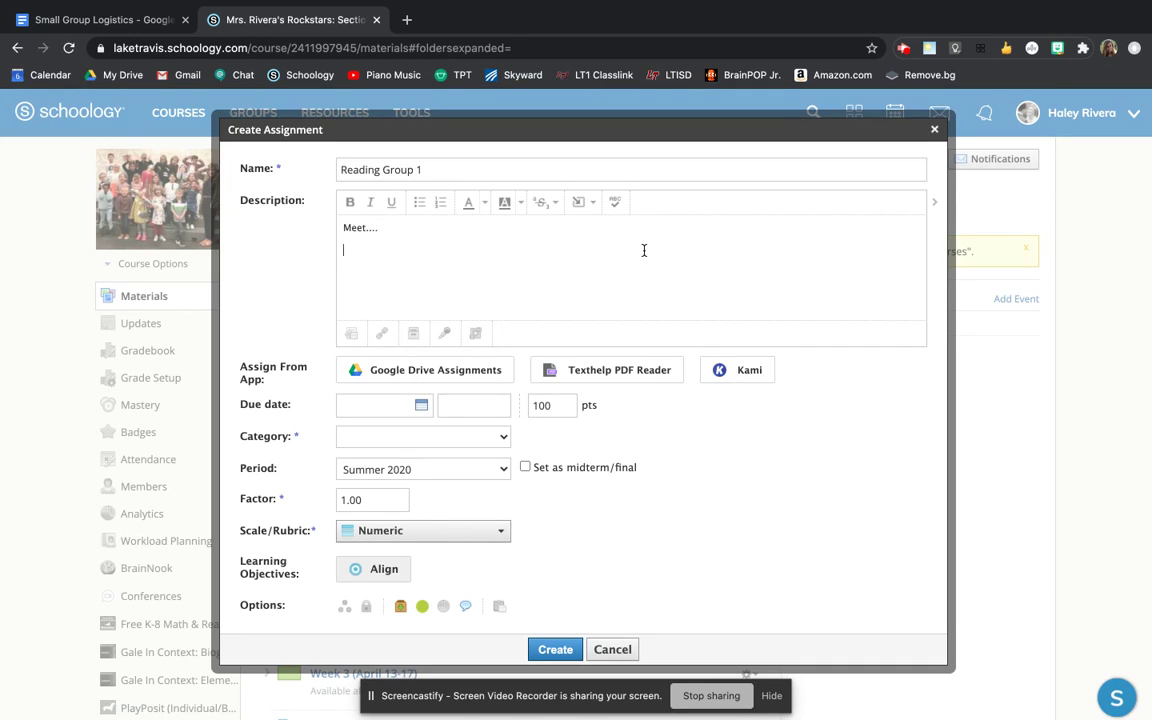
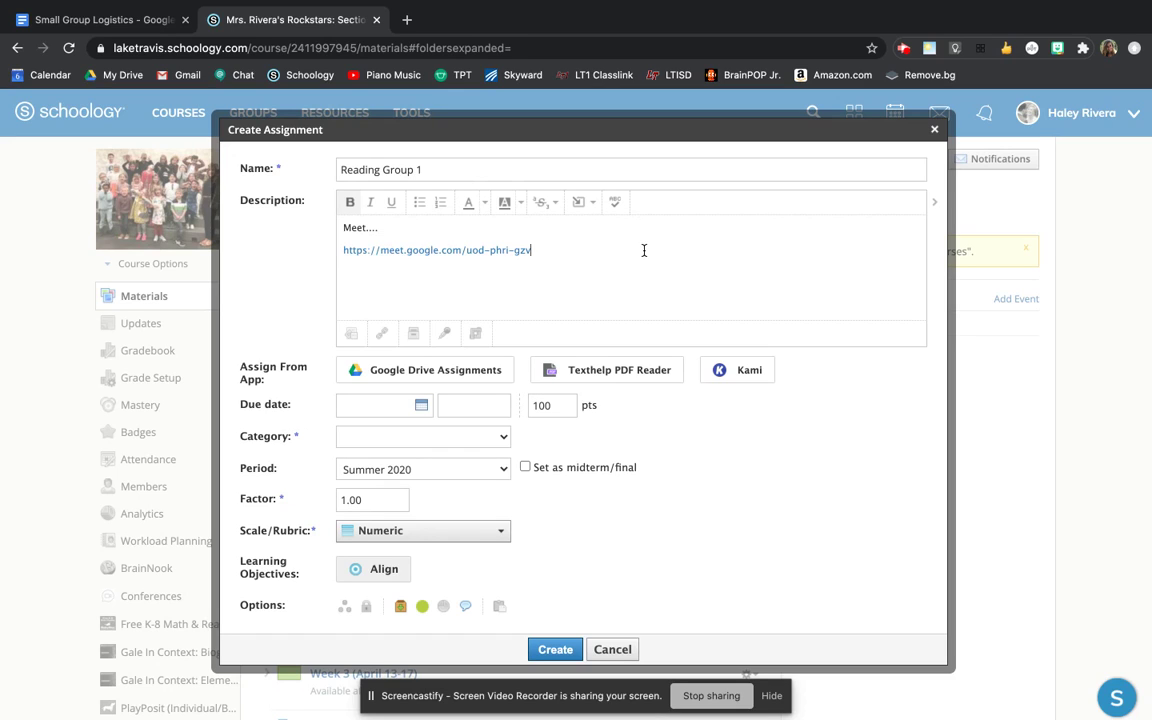
left_click(383, 406)
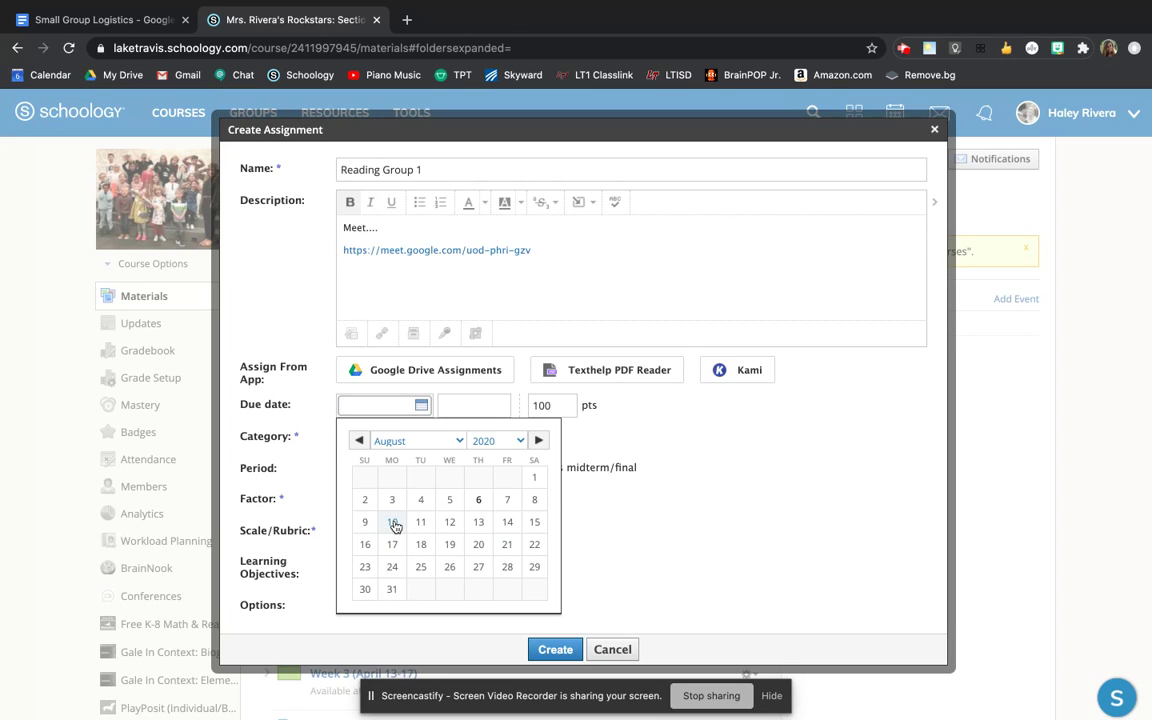
left_click(393, 546)
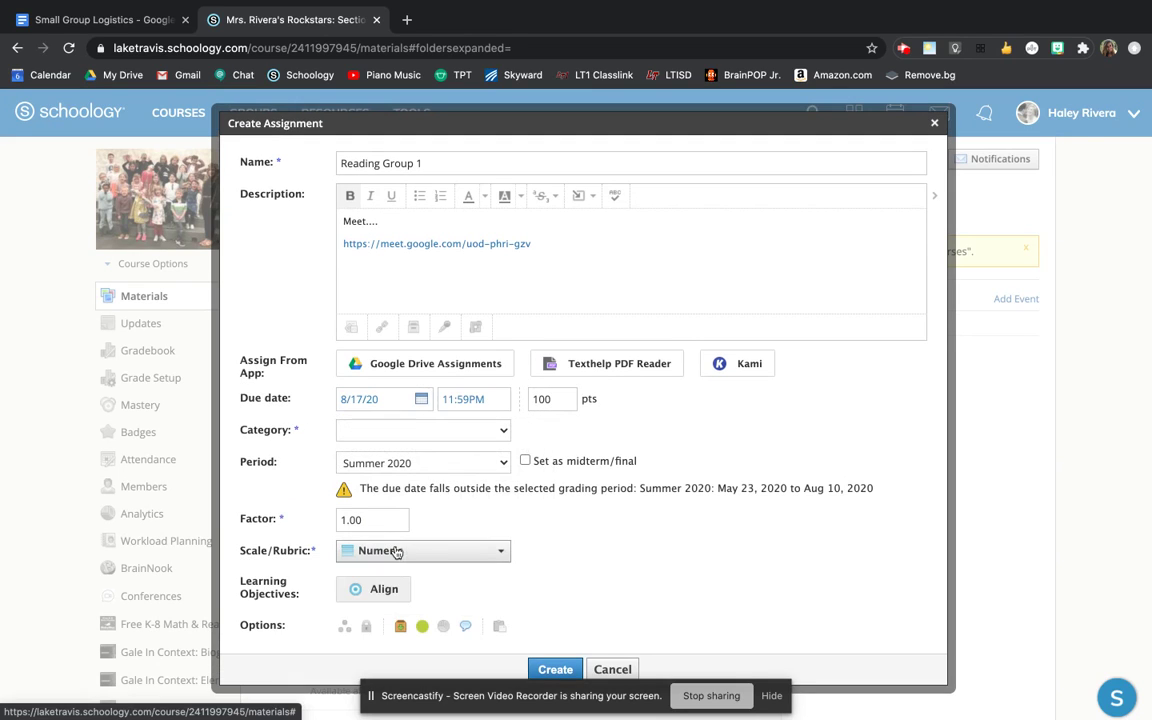
- Set the due time to 10:00AM, points to 0, and the category to (Ungraded)
double_click(455, 400)
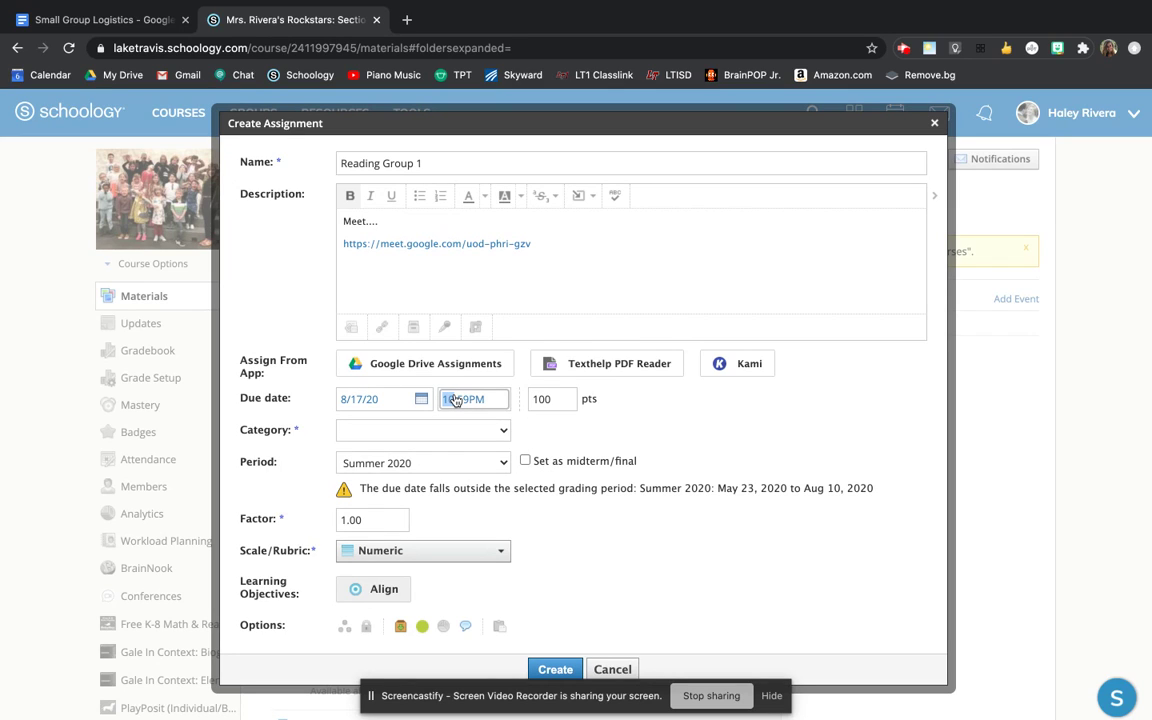
type("1000")
key("Tab")
type("0")
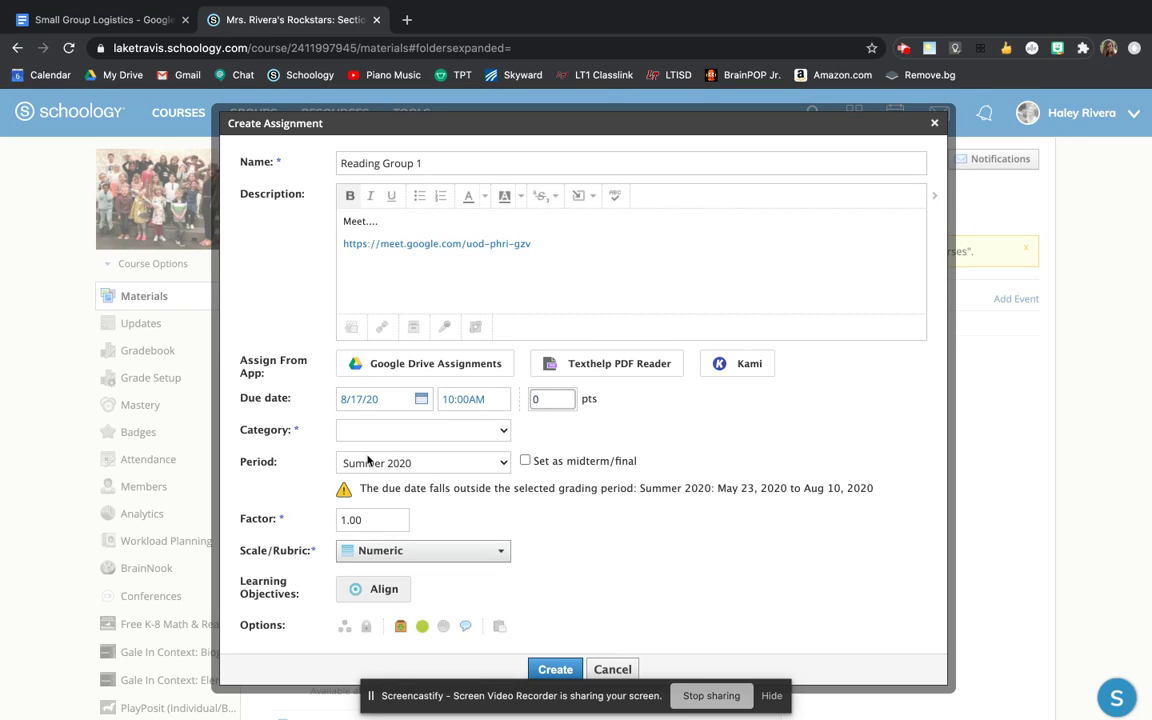
left_click(370, 430)
left_click(378, 445)
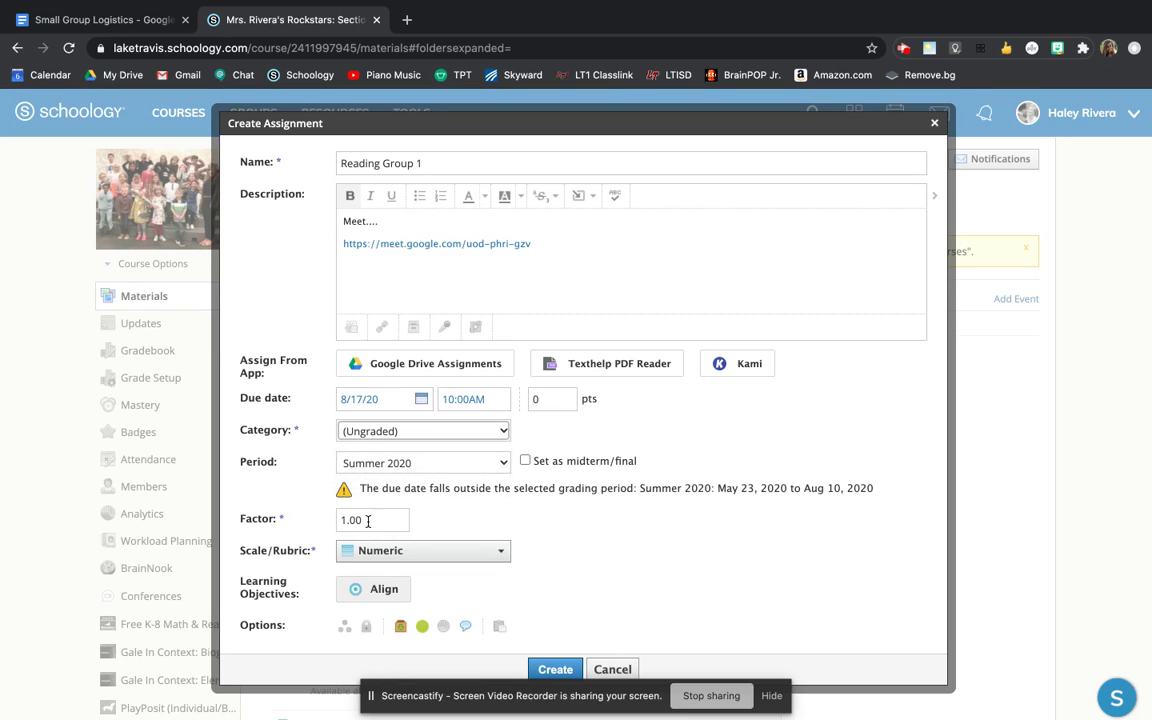
- Assign it individually to four selected students and create the assignment
left_click(344, 626)
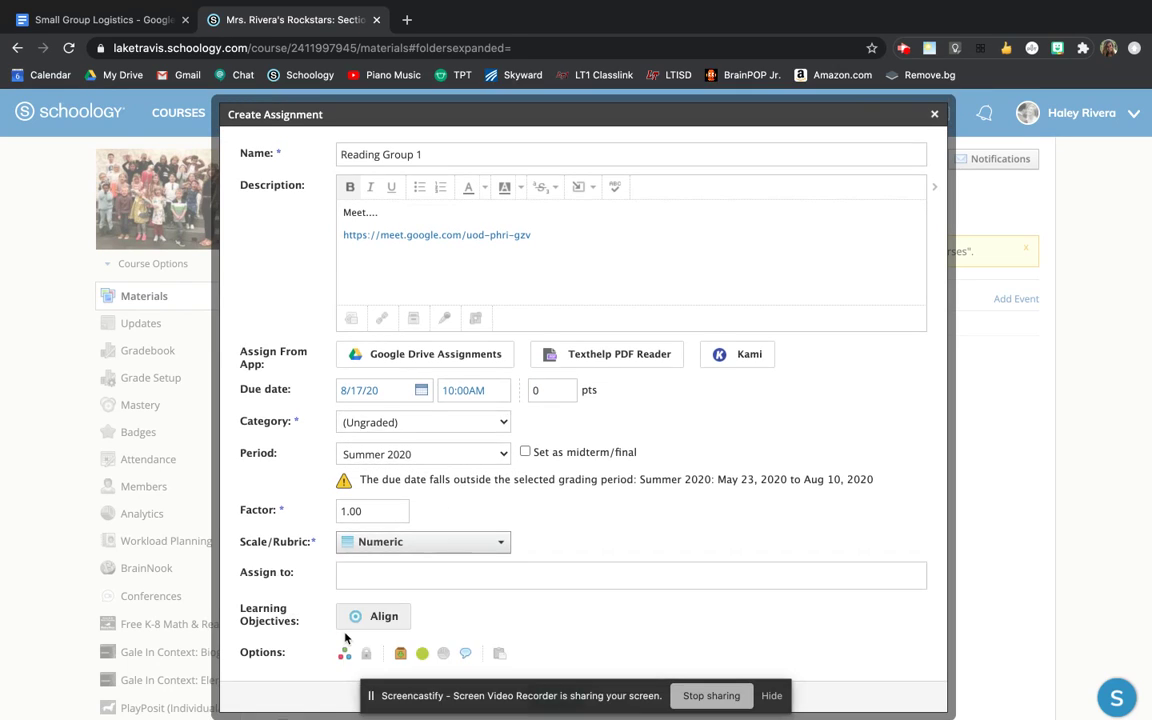
left_click(418, 573)
type("ben")
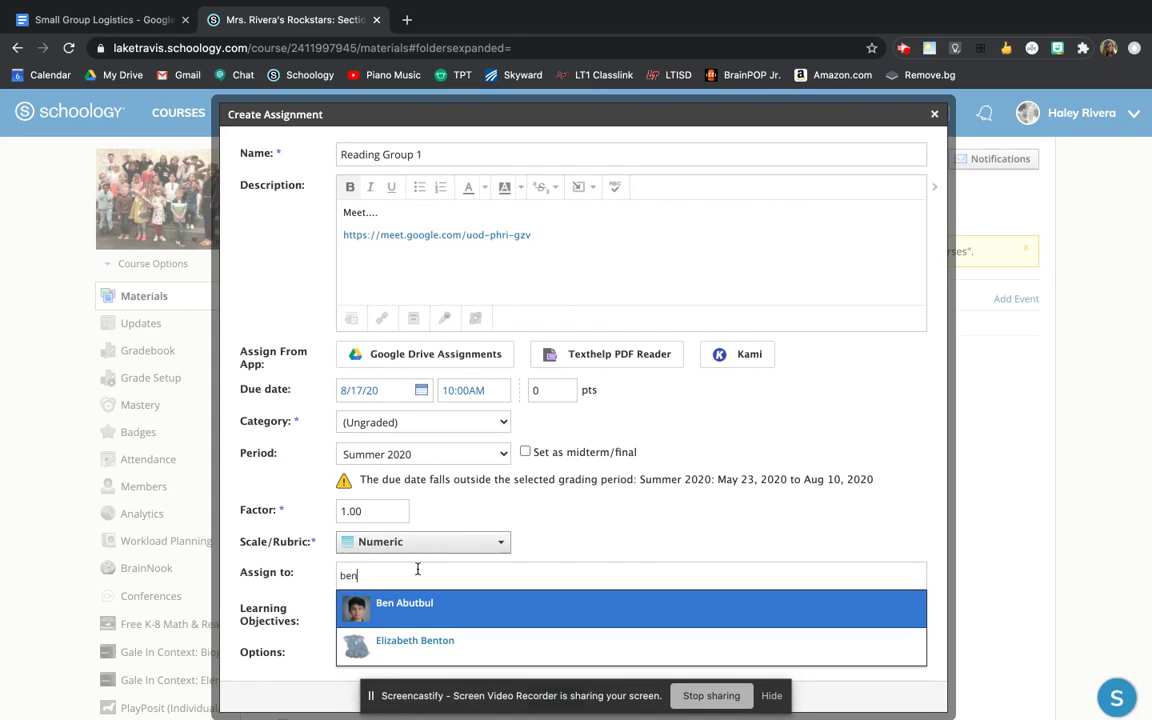
key("Return")
type("lib")
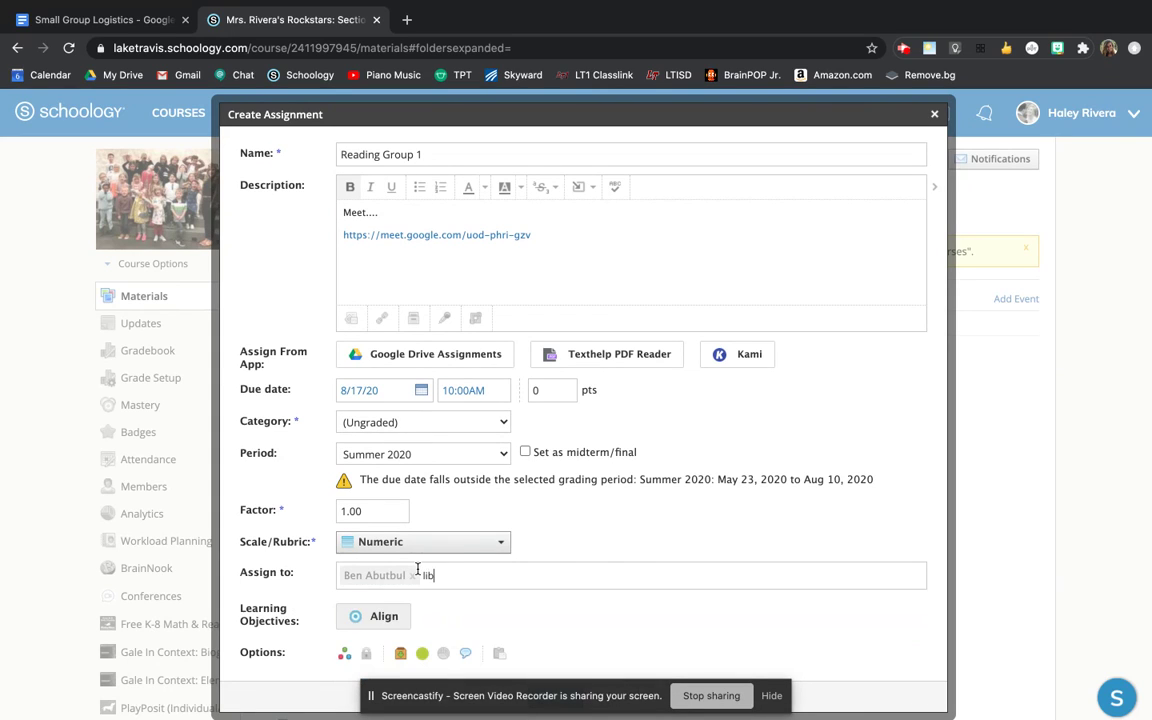
key("Return")
type("may")
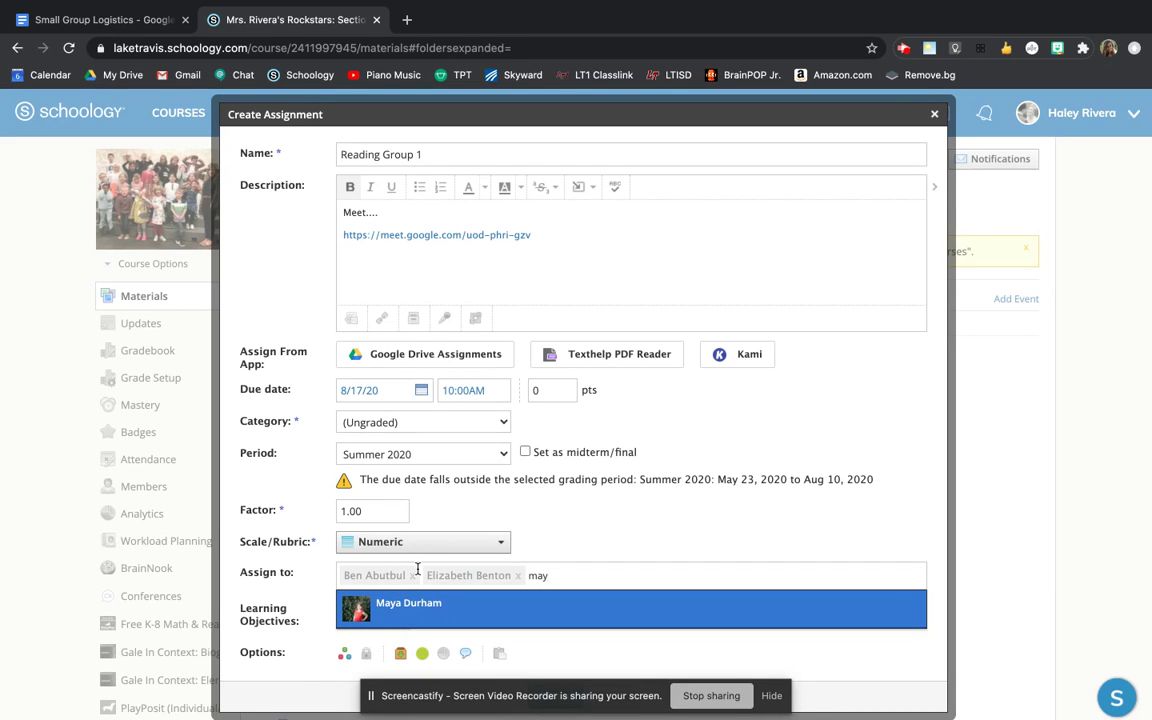
key("Return")
type("k")
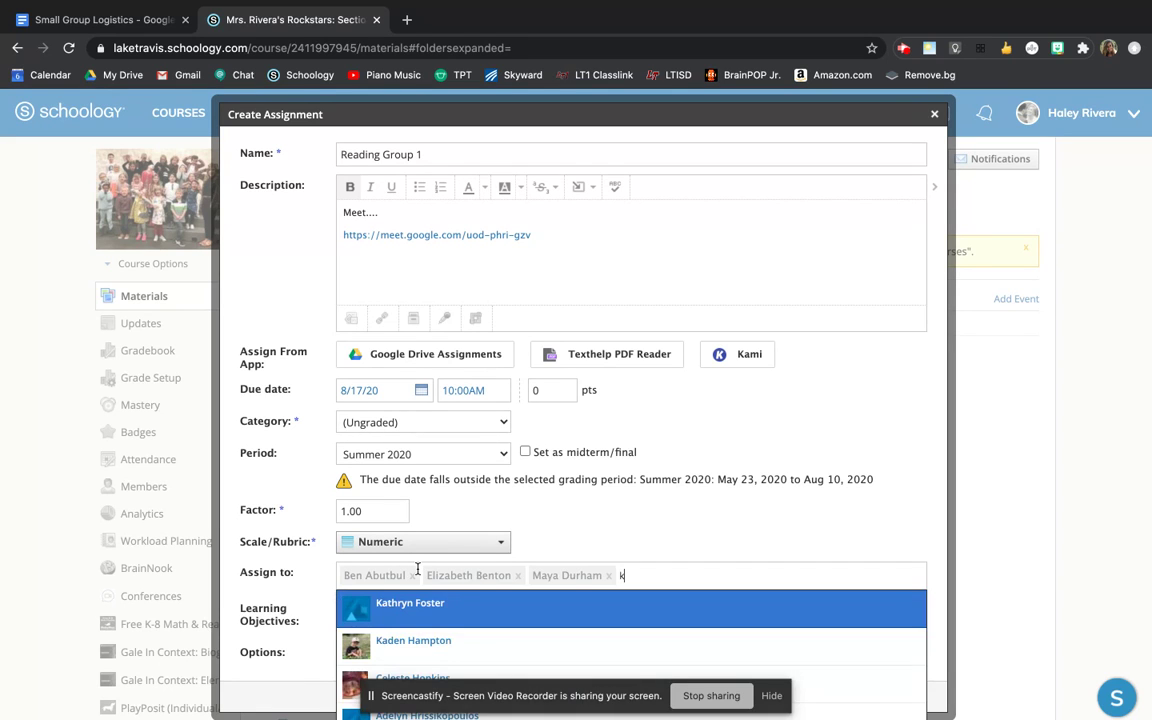
key("Return")
scroll(480, 568, "down", 2)
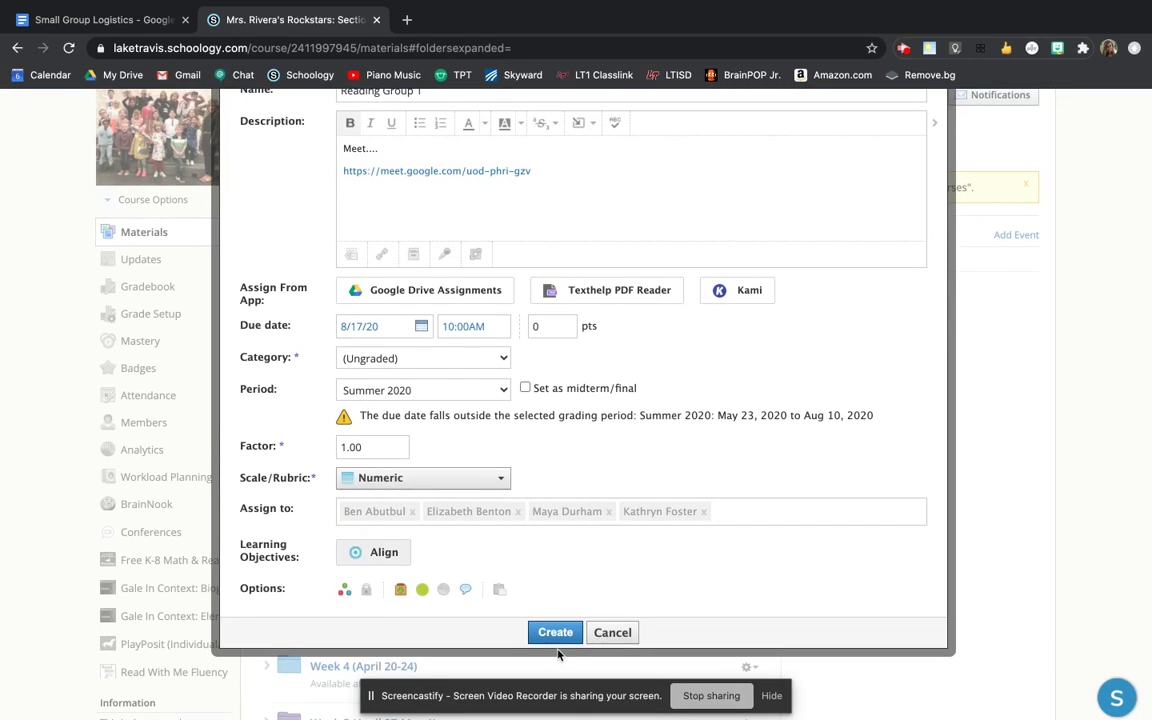
left_click(553, 630)
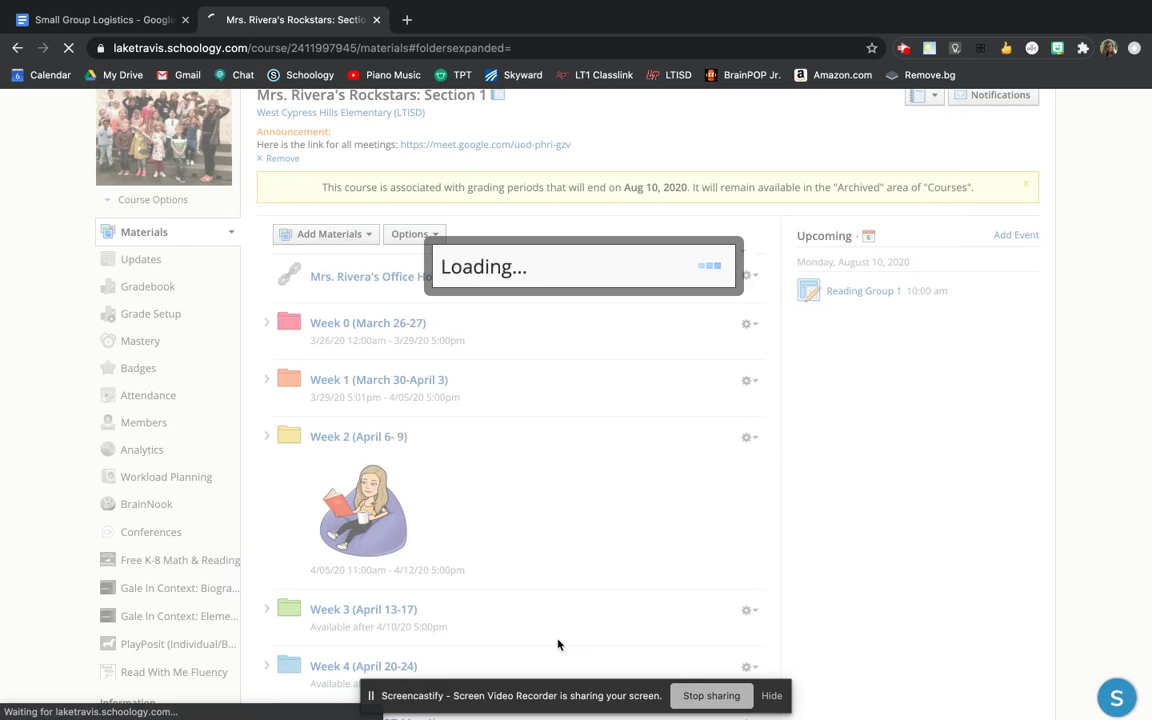
- Unpublish the second Reading Group 1 assignment, due August 17, from its gear menu in Materials
scroll(558, 644, "down", 4)
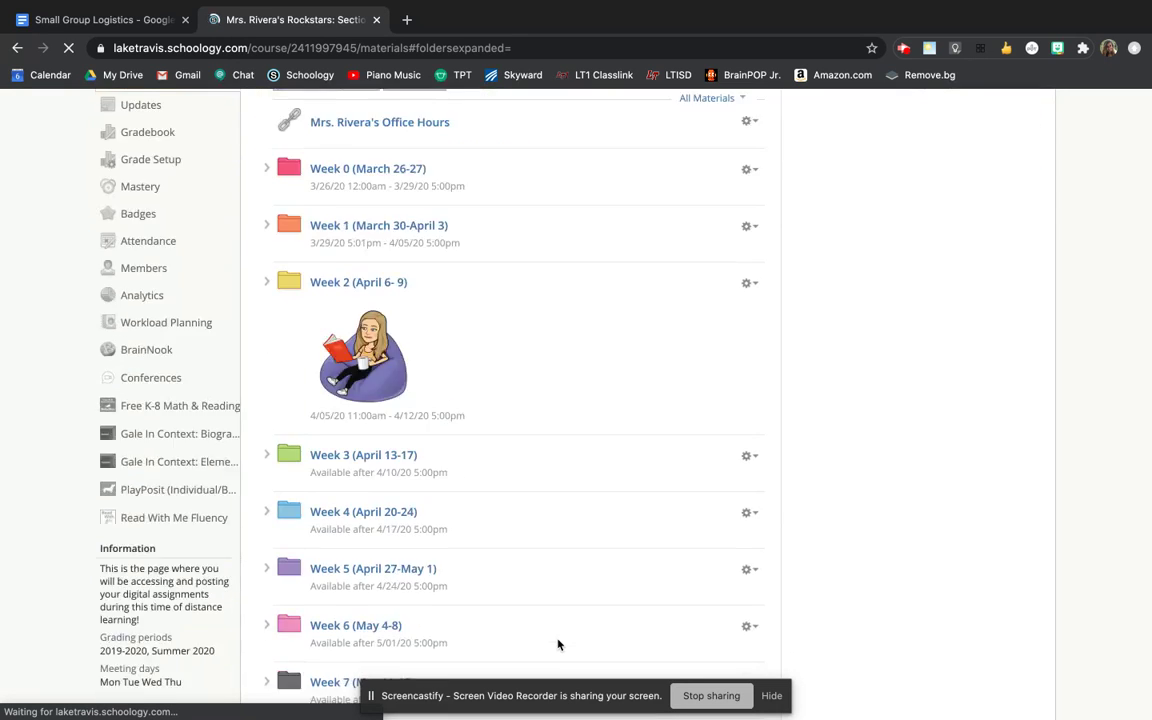
scroll(651, 577, "down", 3)
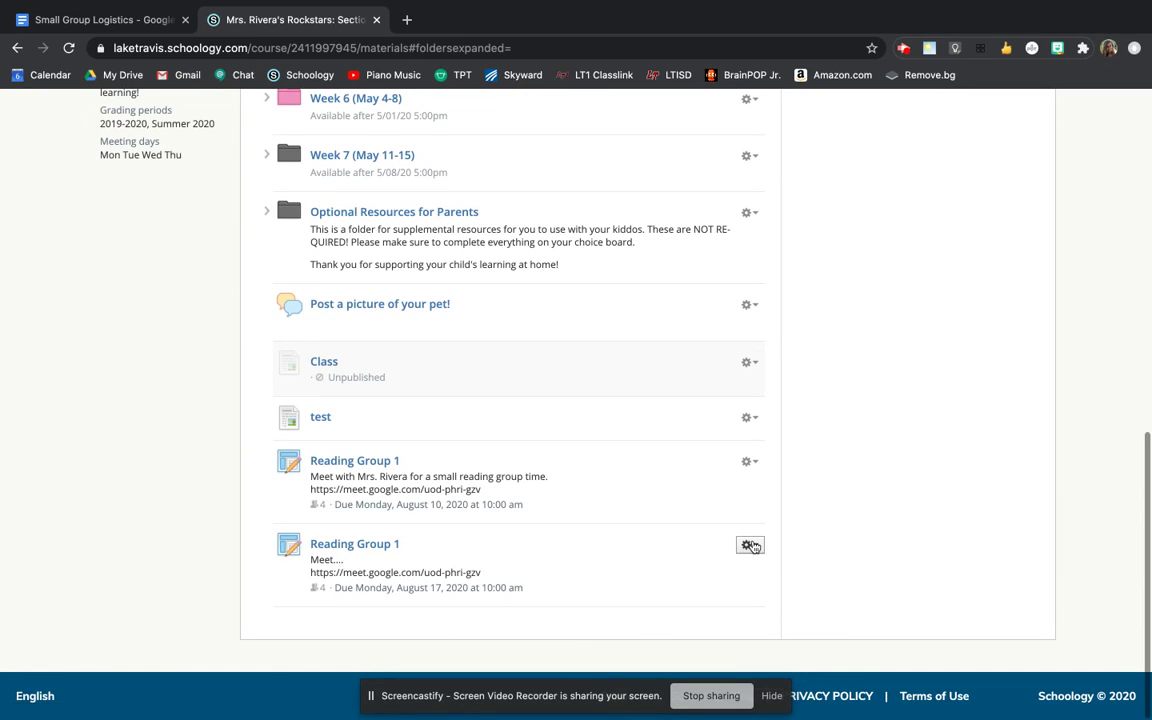
left_click(748, 545)
left_click(793, 591)
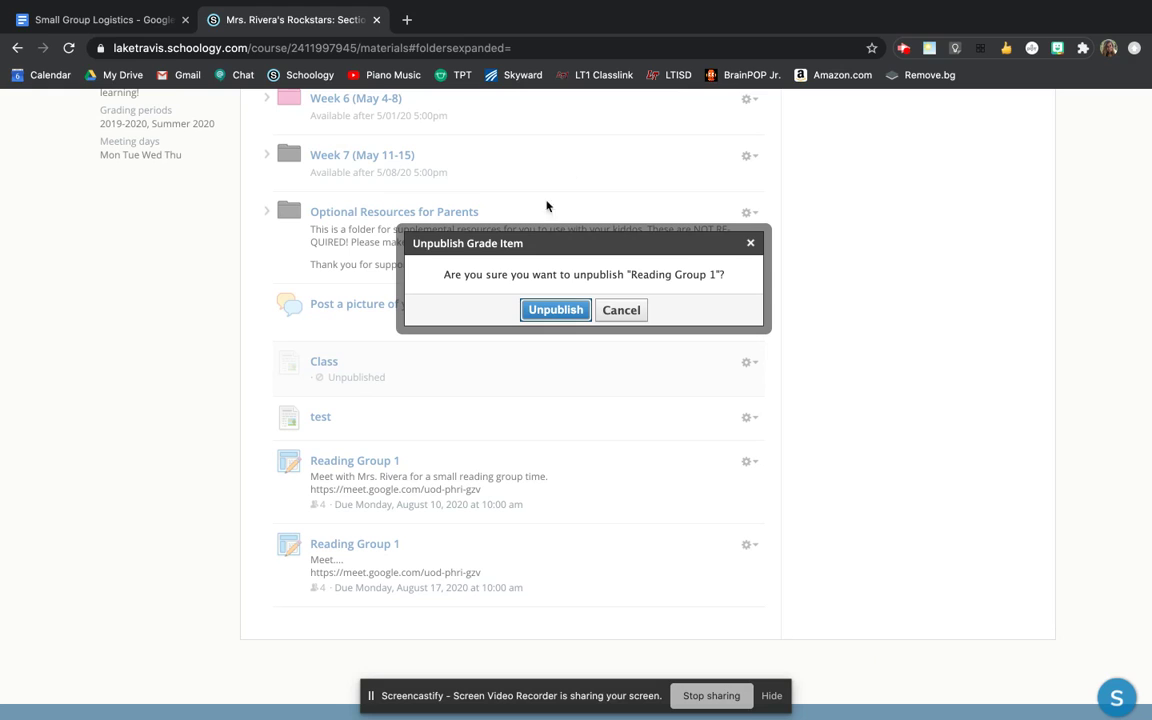
left_click(556, 311)
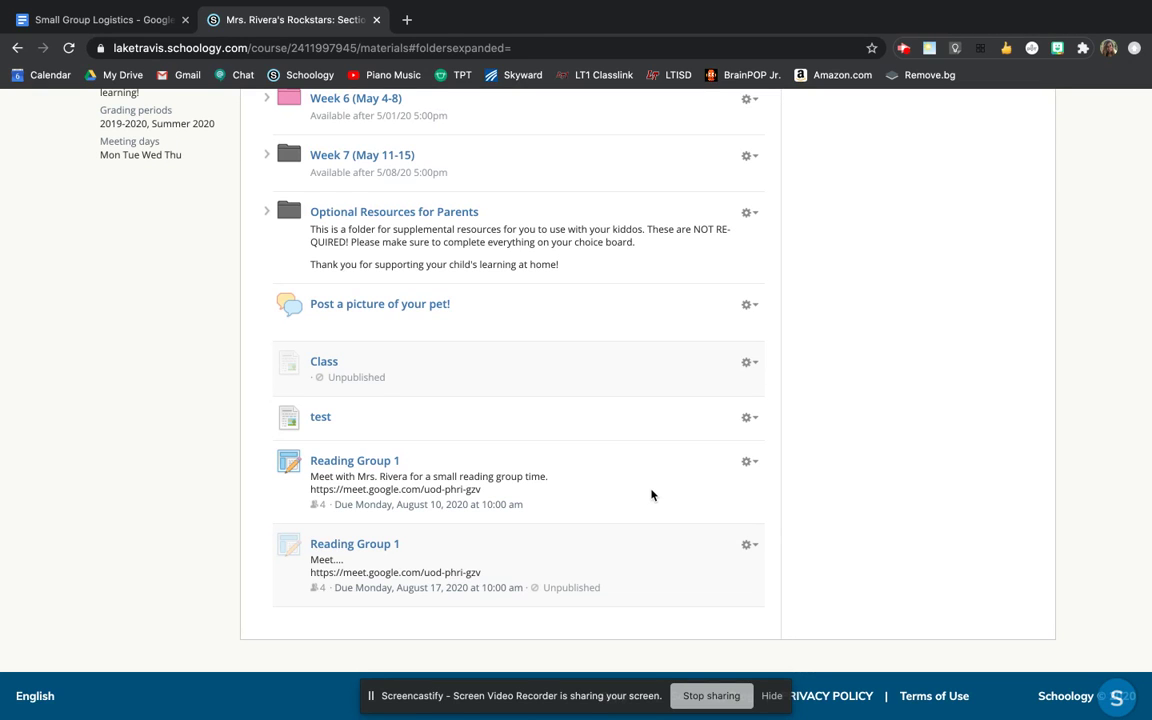
scroll(830, 562, "up", 1)
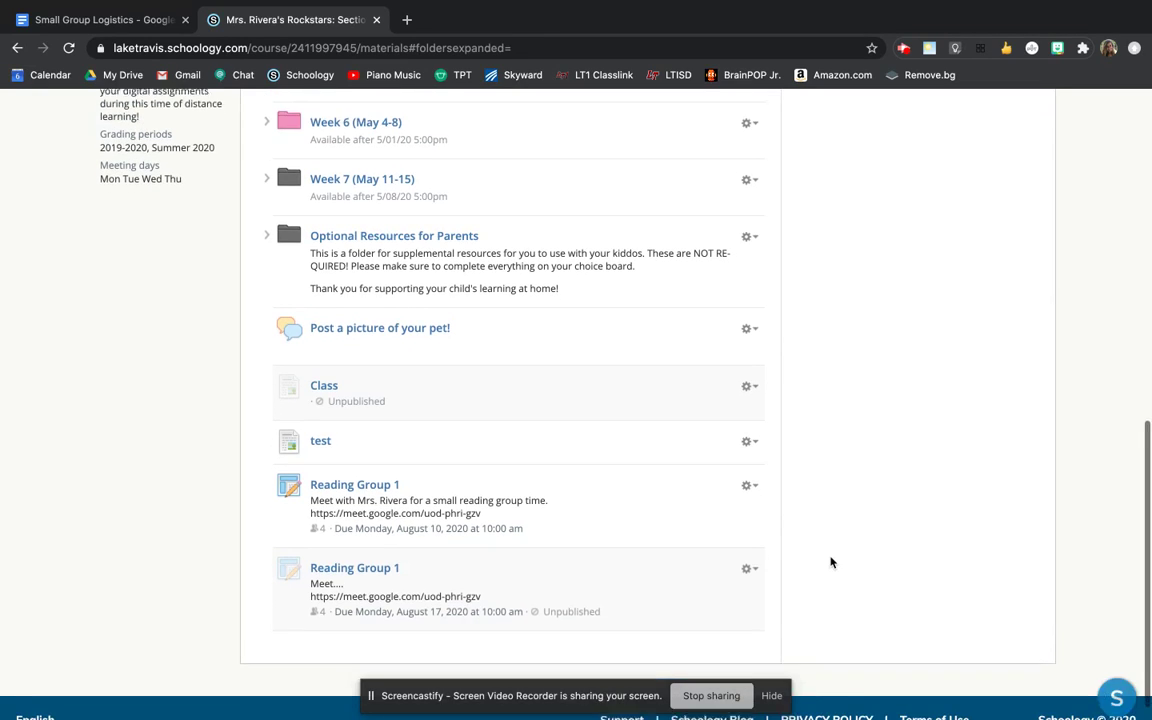
scroll(830, 562, "down", 1)
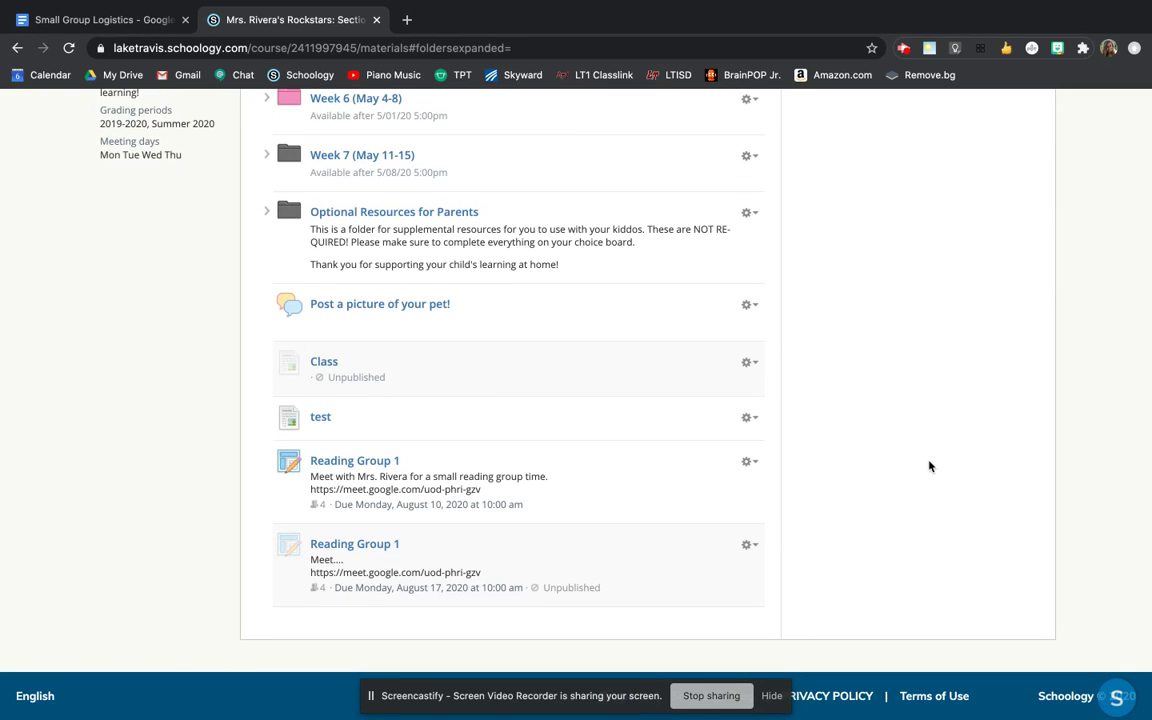
- Switch to the Small Group Logistics document and highlight the word 'Confidential' while reading
left_click(146, 20)
left_click_drag(515, 470, 231, 467)
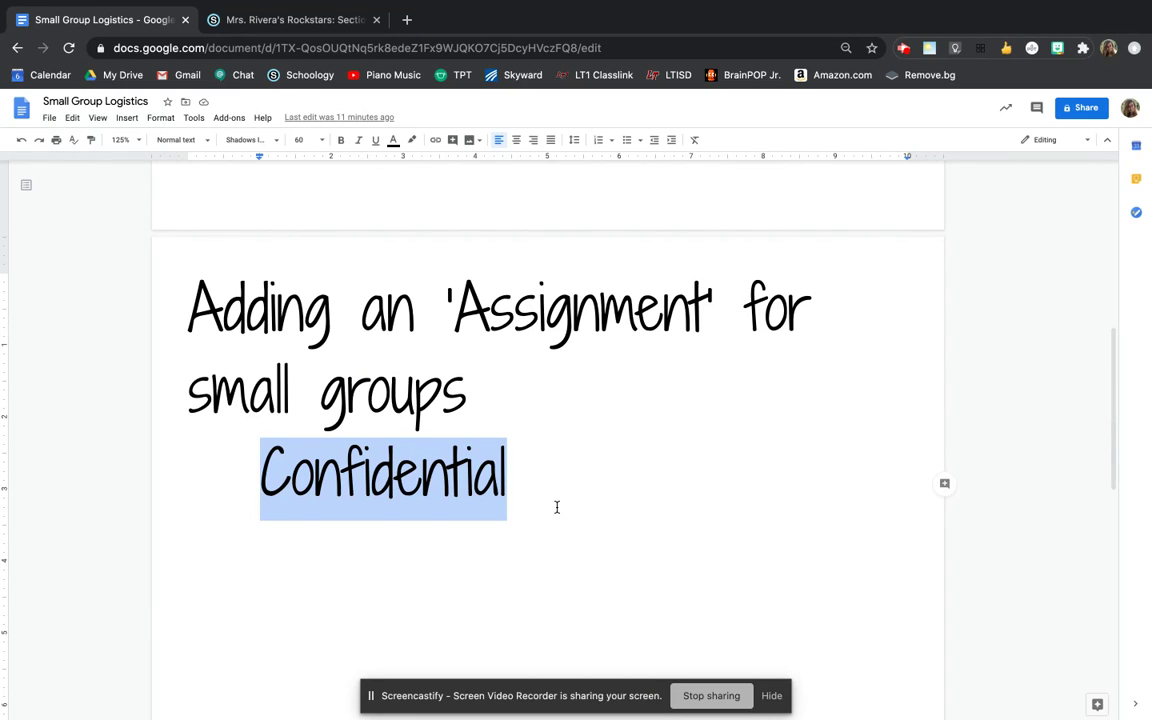
scroll(631, 473, "down", 1)
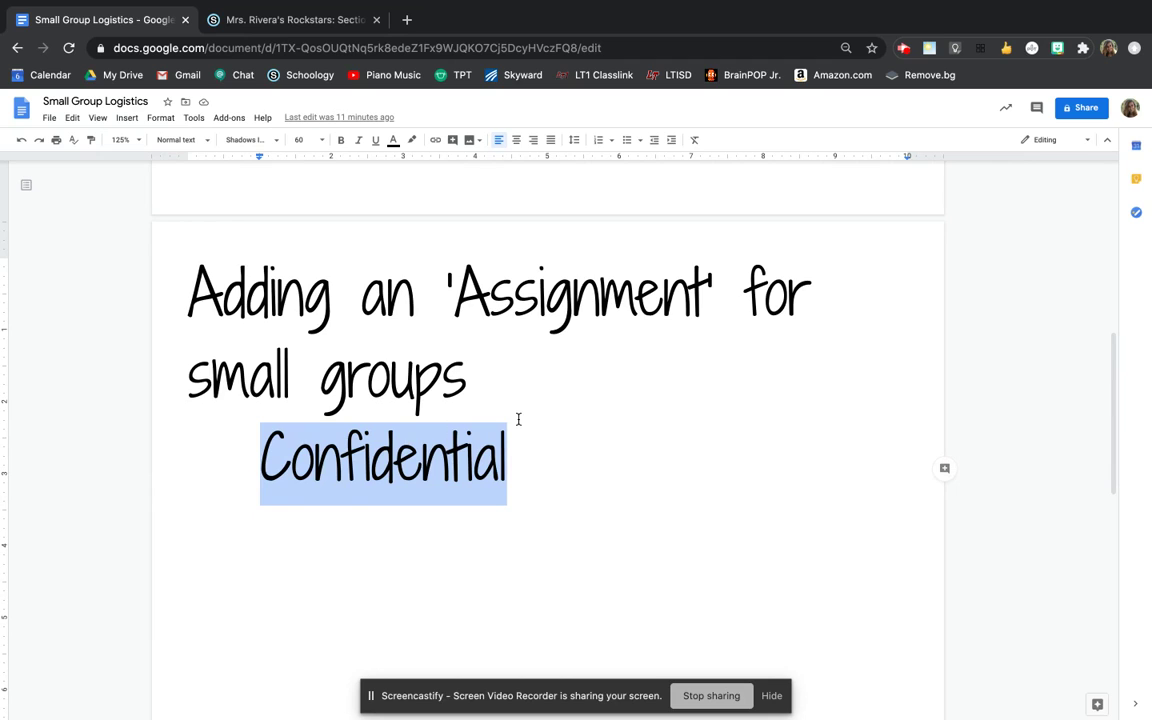
left_click(578, 464)
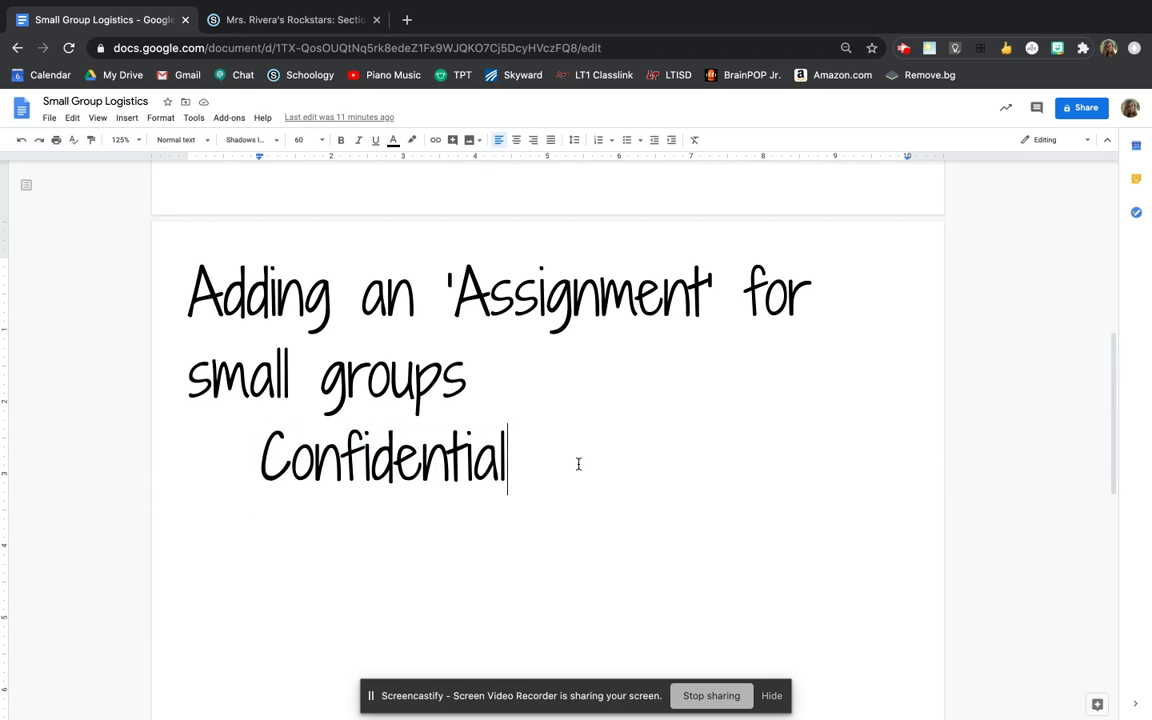
- Scroll to the page reading 'Break out rooms is coming in a Google Meet Update' and highlight its text
scroll(578, 464, "down", 10)
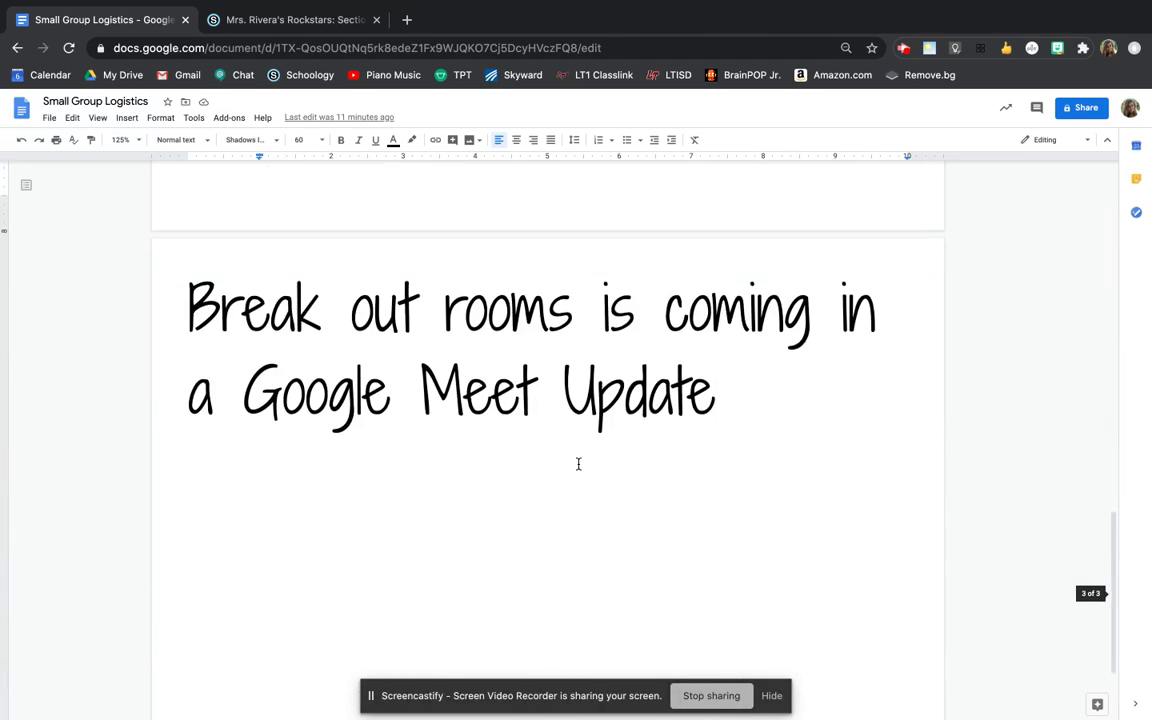
left_click_drag(187, 310, 220, 310)
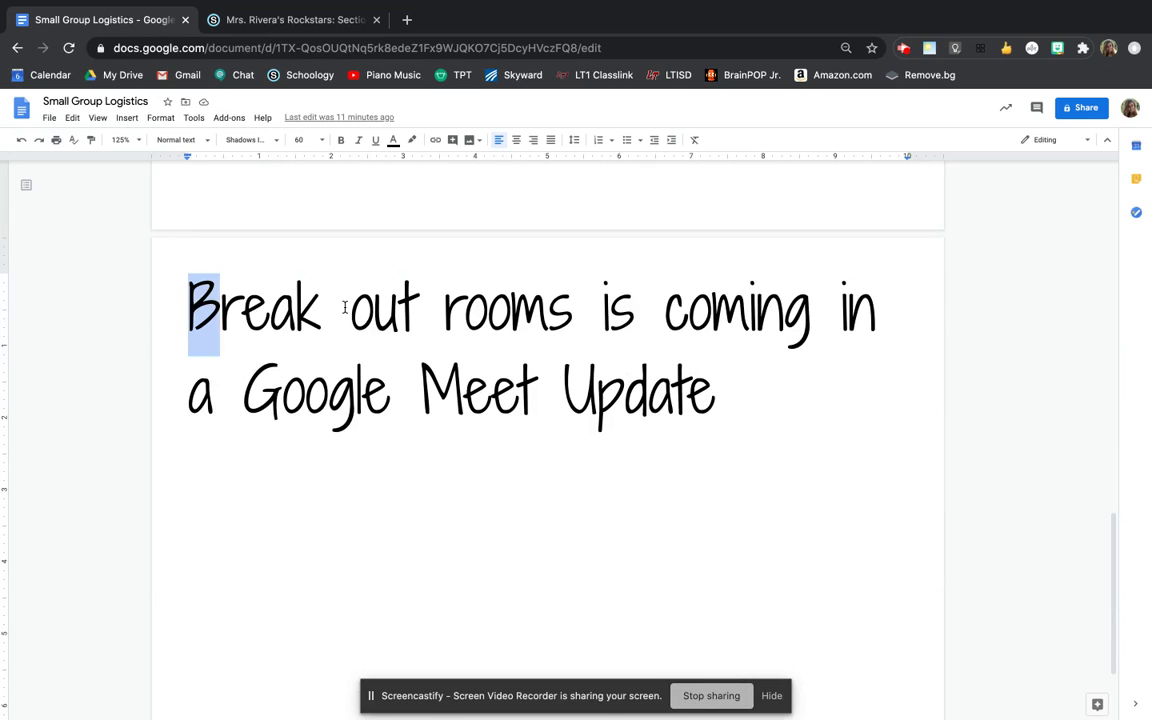
left_click_drag(344, 308, 575, 330)
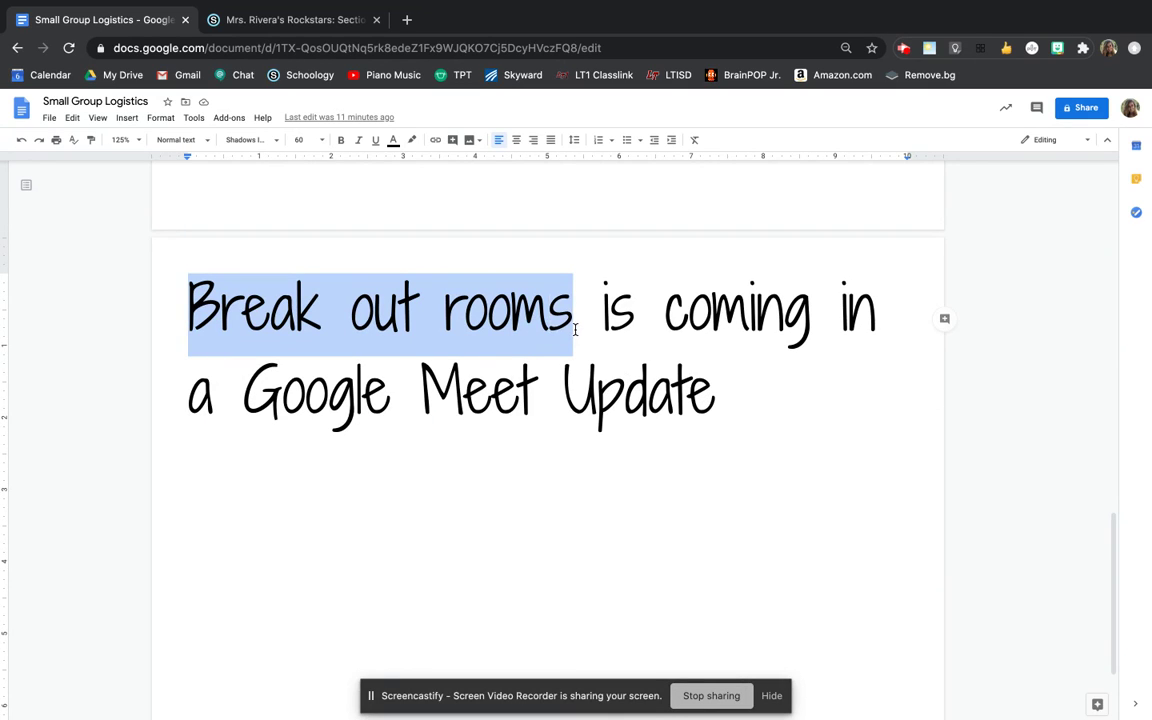
double_click(810, 407)
left_click(782, 410)
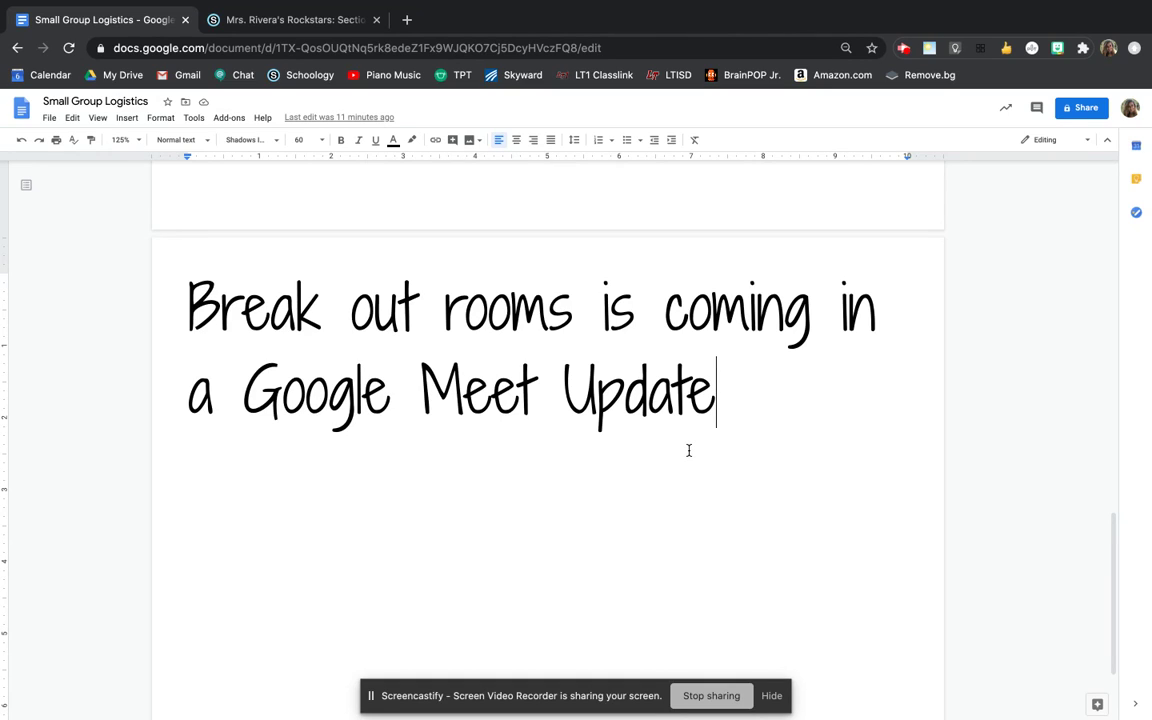
left_click_drag(748, 418, 241, 370)
left_click(860, 387)
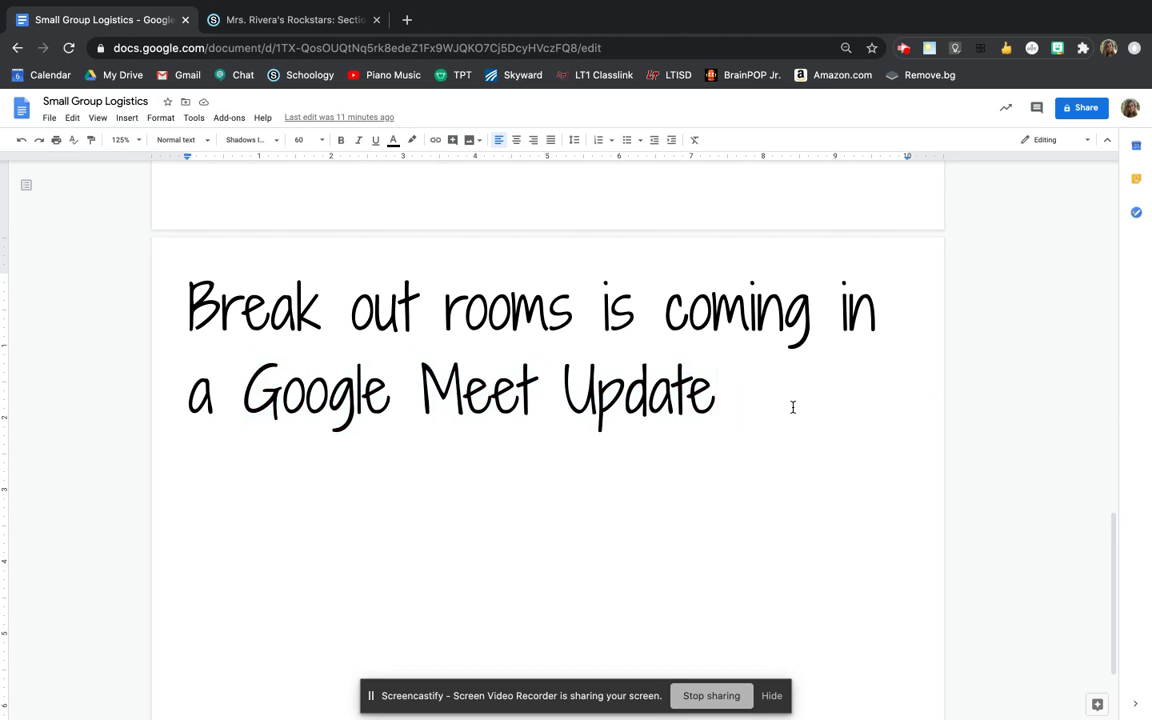